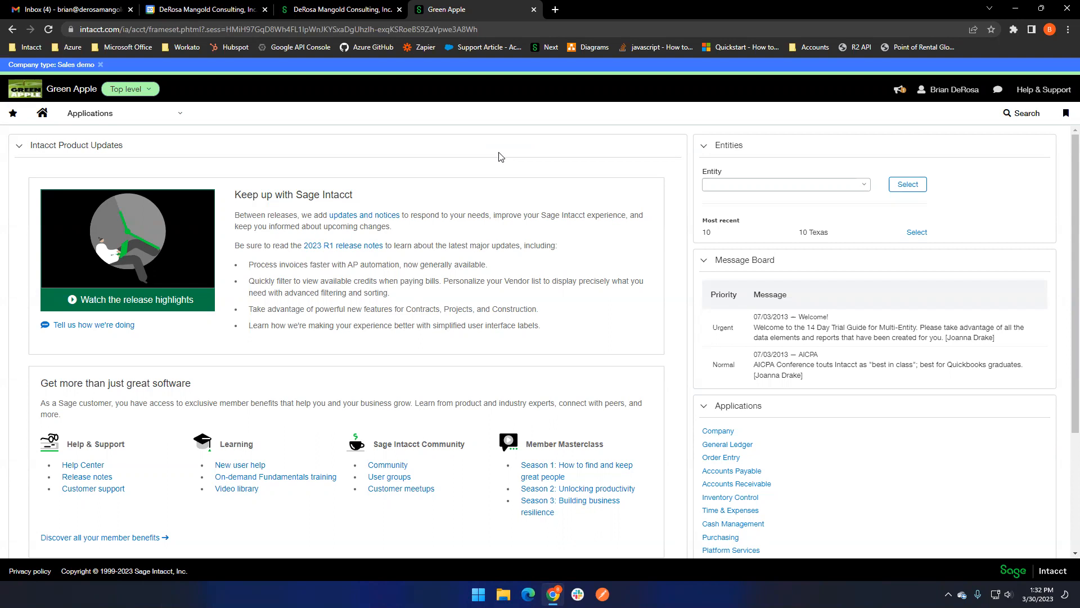
# - Start a new sales quote in Order Entry for the customer Sun Microsystems - EBC
pyautogui.click(182, 115)
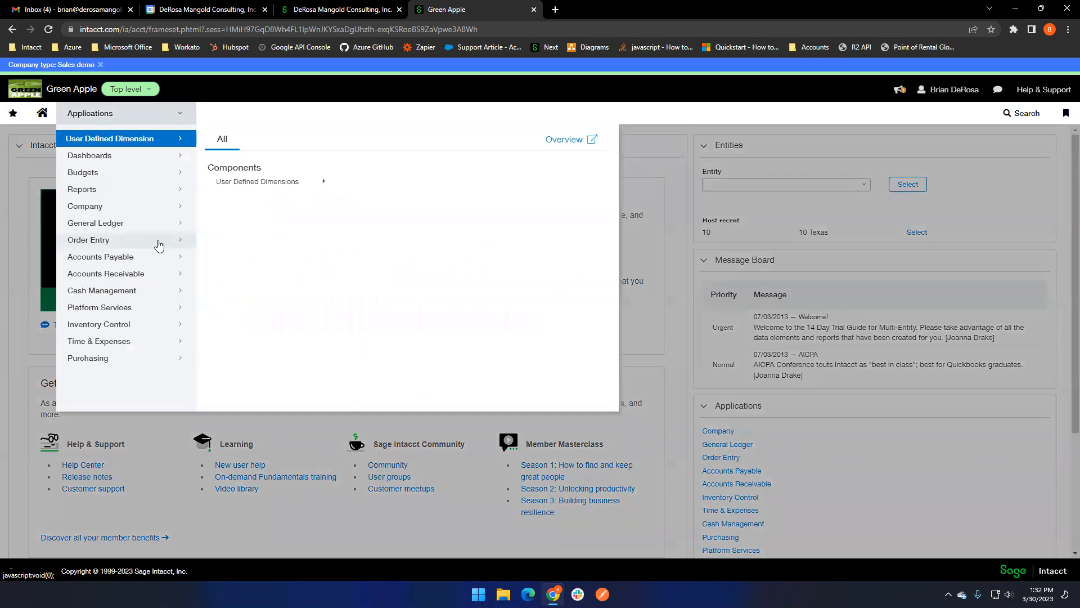
pyautogui.moveTo(159, 245)
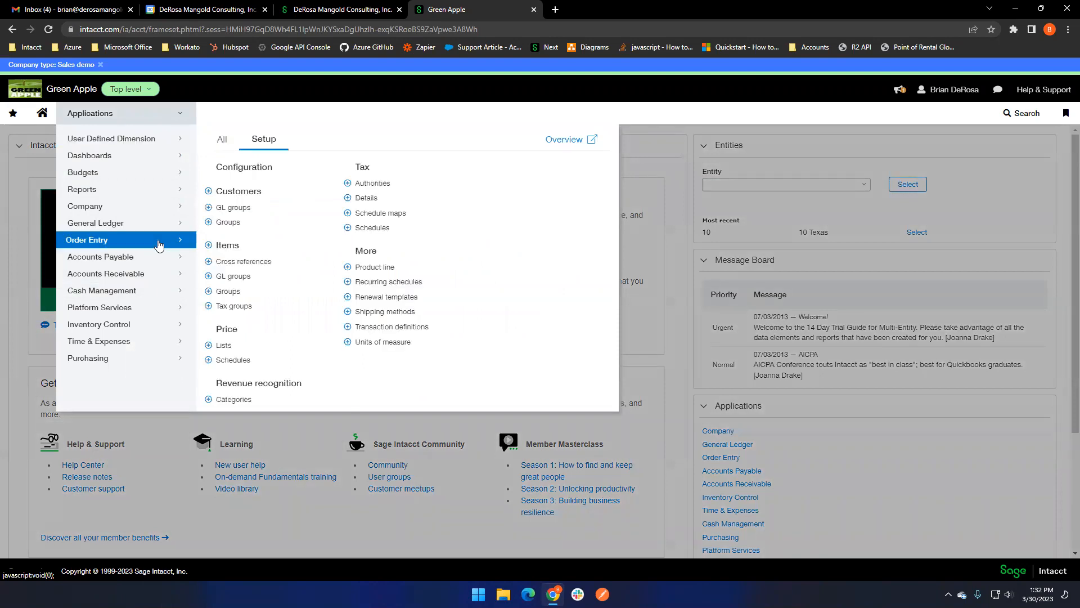
pyautogui.click(222, 140)
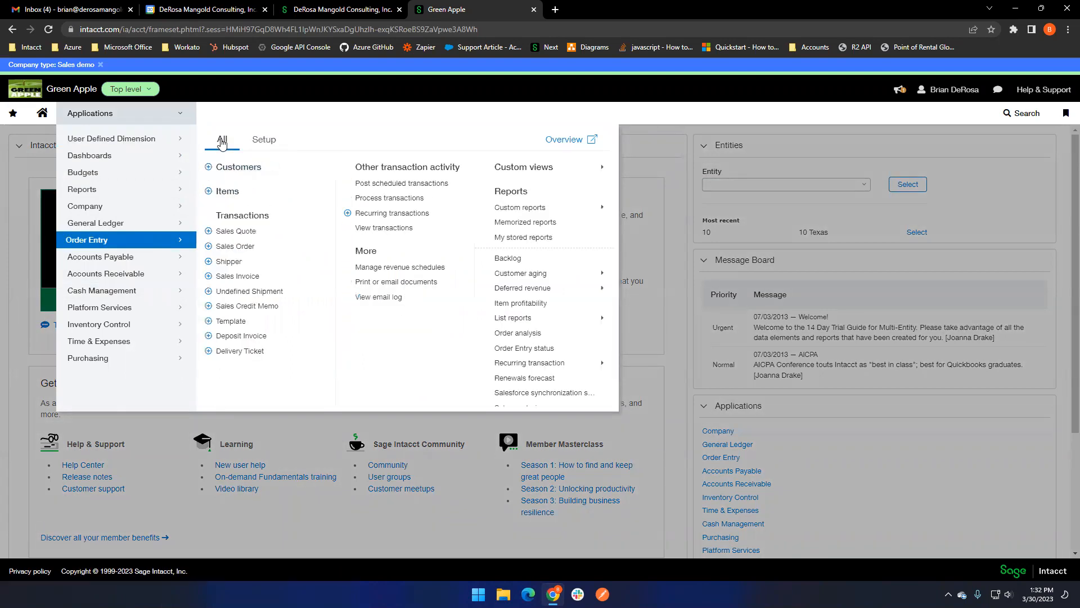
pyautogui.click(269, 232)
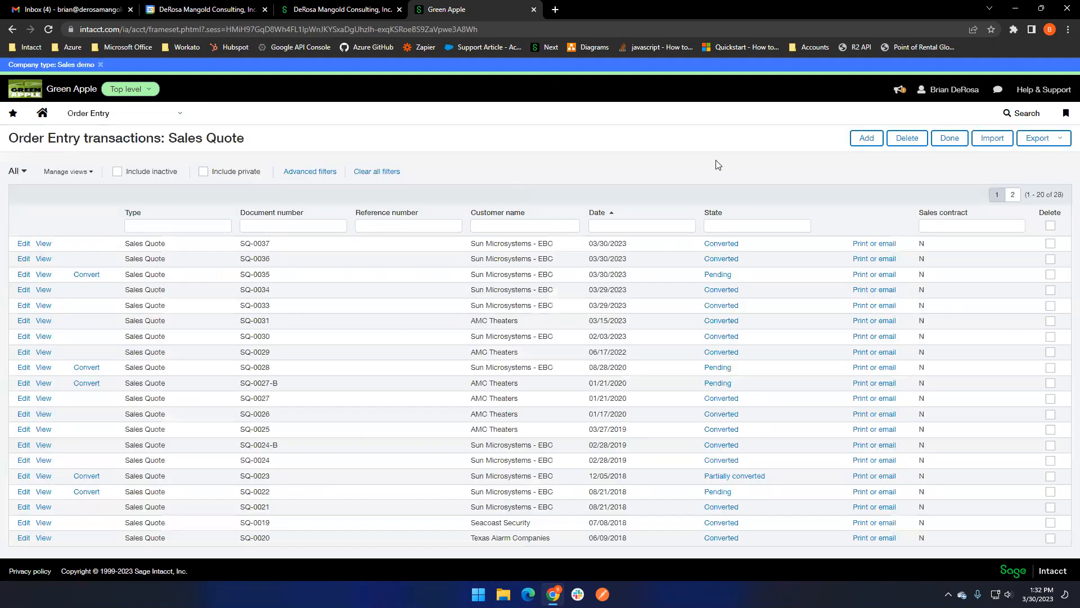
pyautogui.click(870, 141)
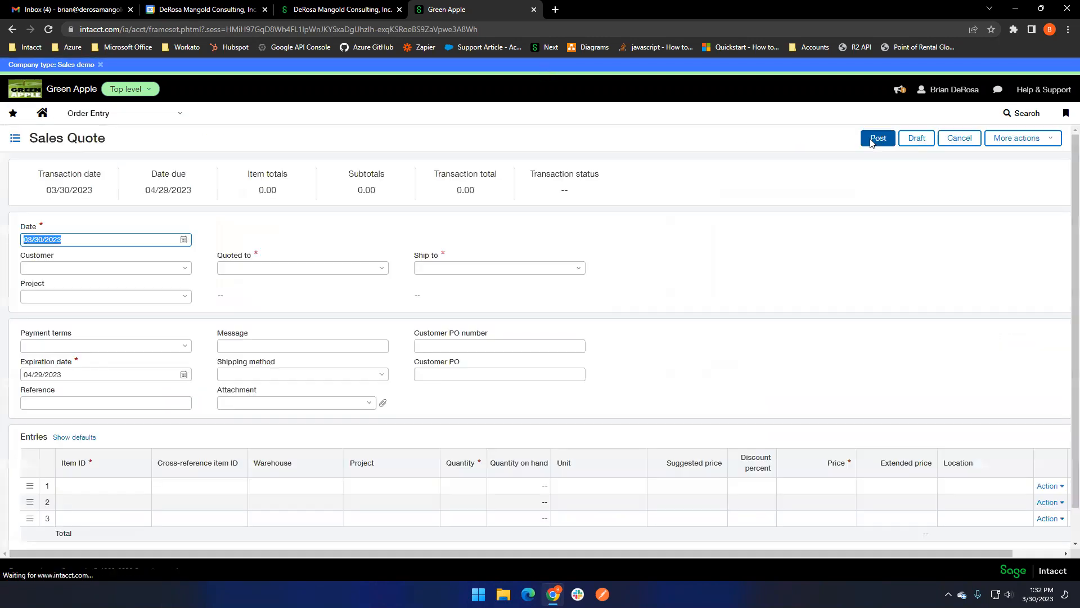
pyautogui.click(185, 269)
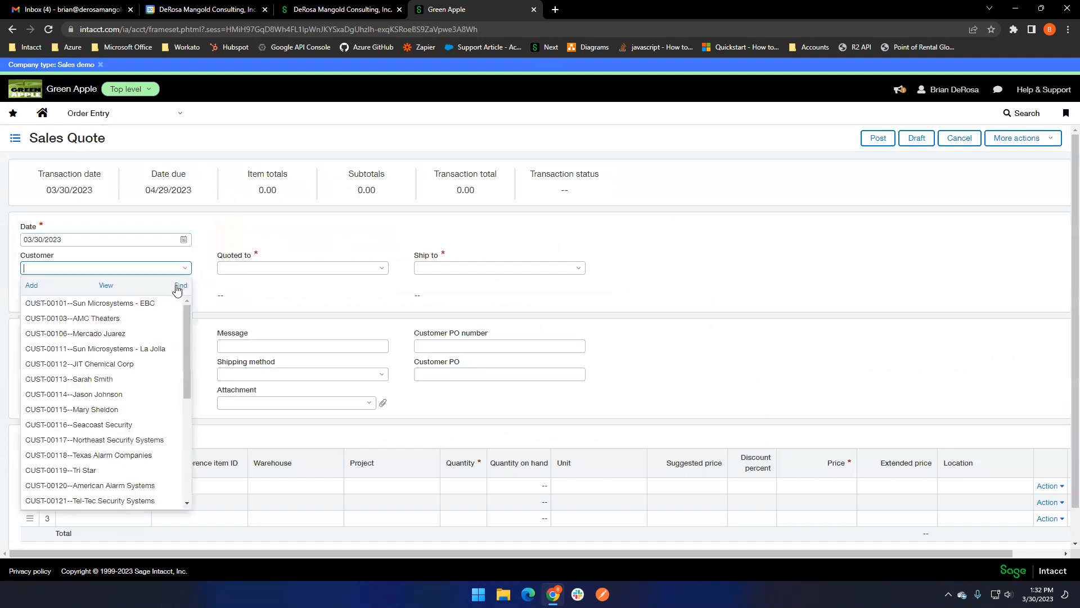
pyautogui.click(166, 302)
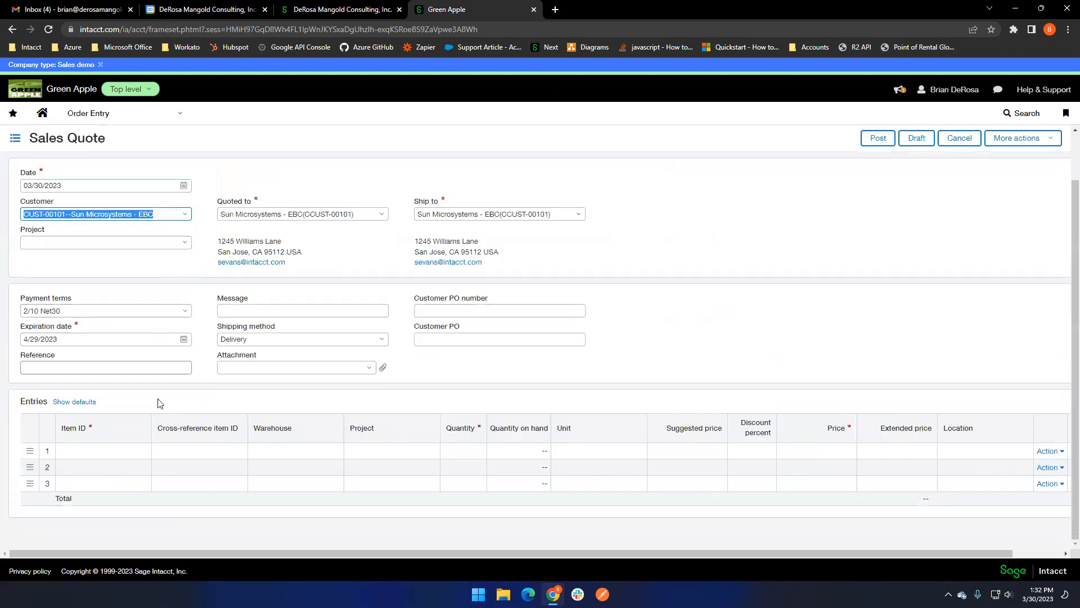
# - Add item 21052 DropShip (Defender 8 Ch Surveillance System) to the quote's first entry line with a quantity of 5
pyautogui.click(113, 451)
pyautogui.click(141, 452)
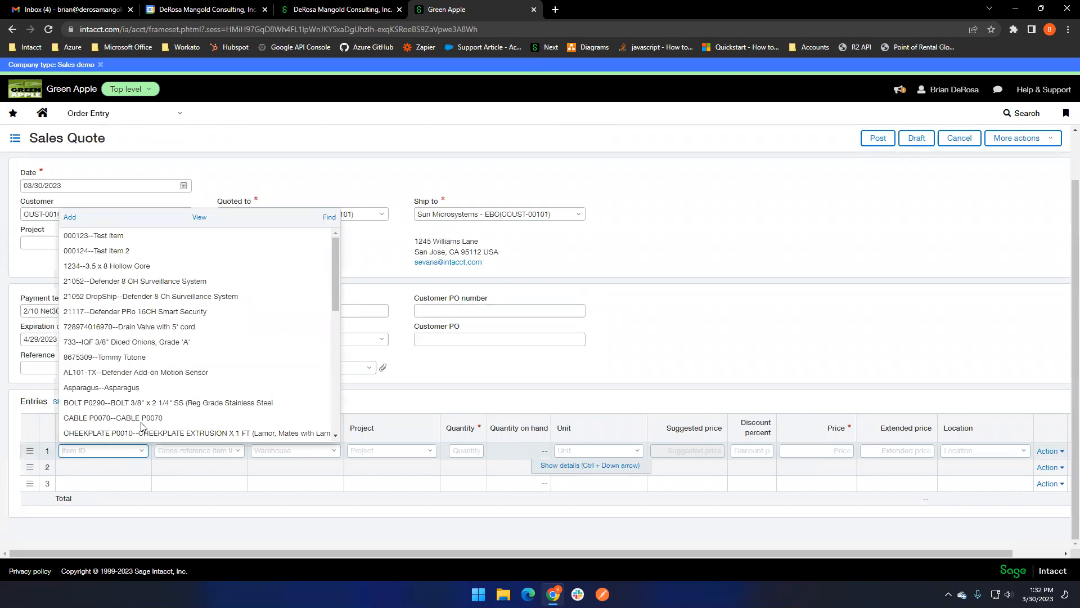
pyautogui.click(167, 297)
pyautogui.click(482, 449)
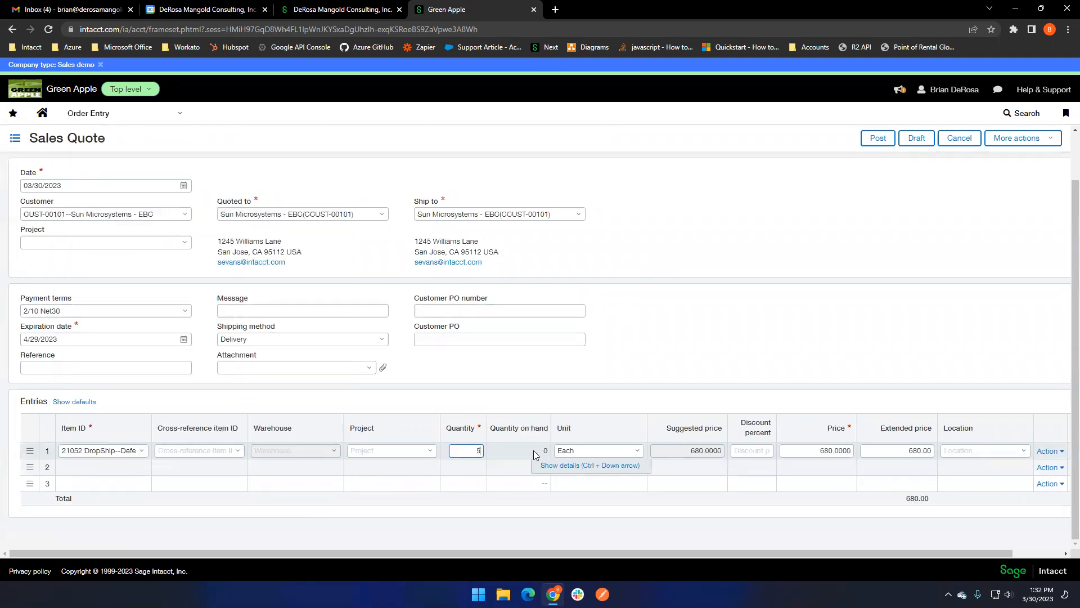
pyautogui.write('5')
pyautogui.press('Tab')
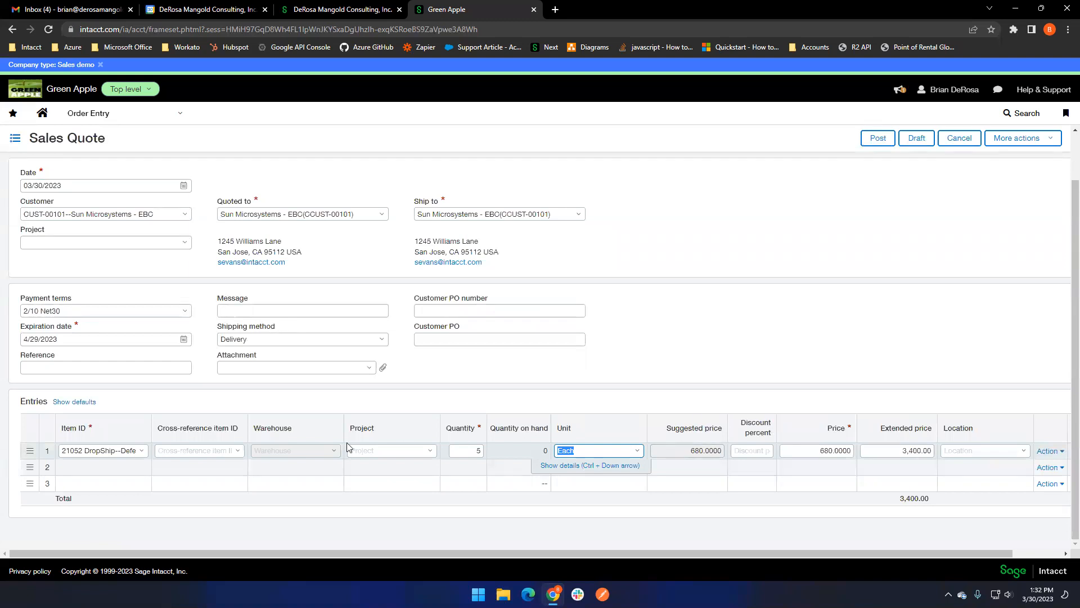
# - Set the entry line's location to 100--Austin and post the sales quote
pyautogui.click(825, 448)
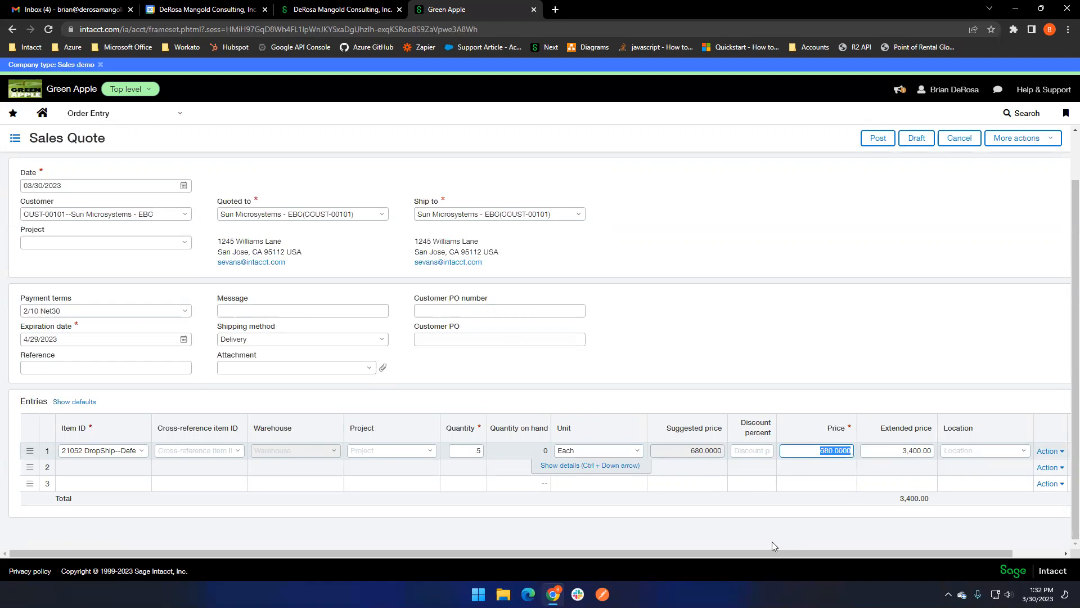
pyautogui.click(1023, 450)
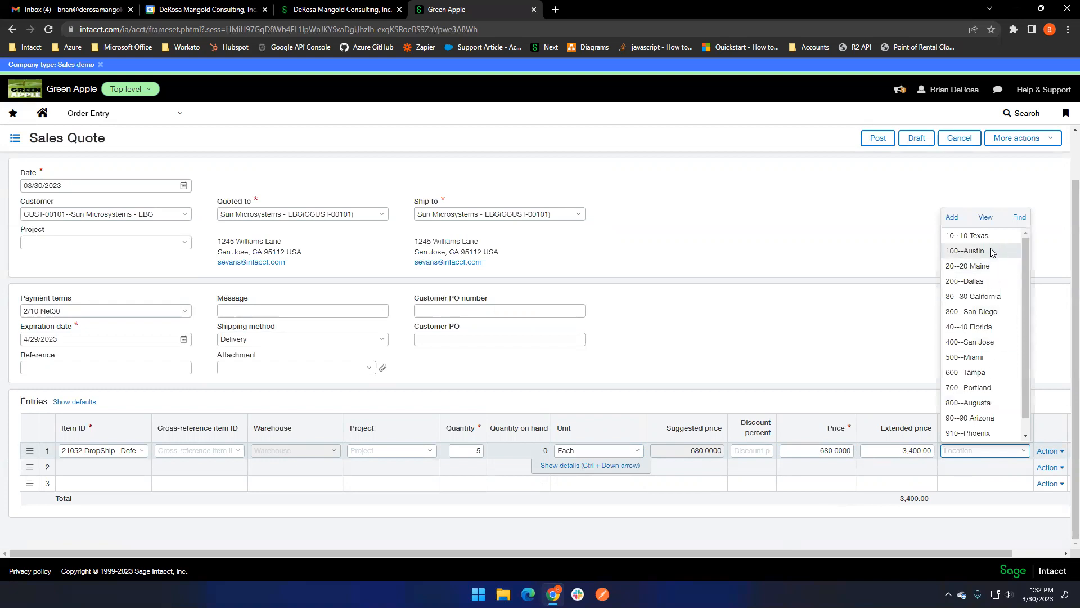
pyautogui.click(992, 252)
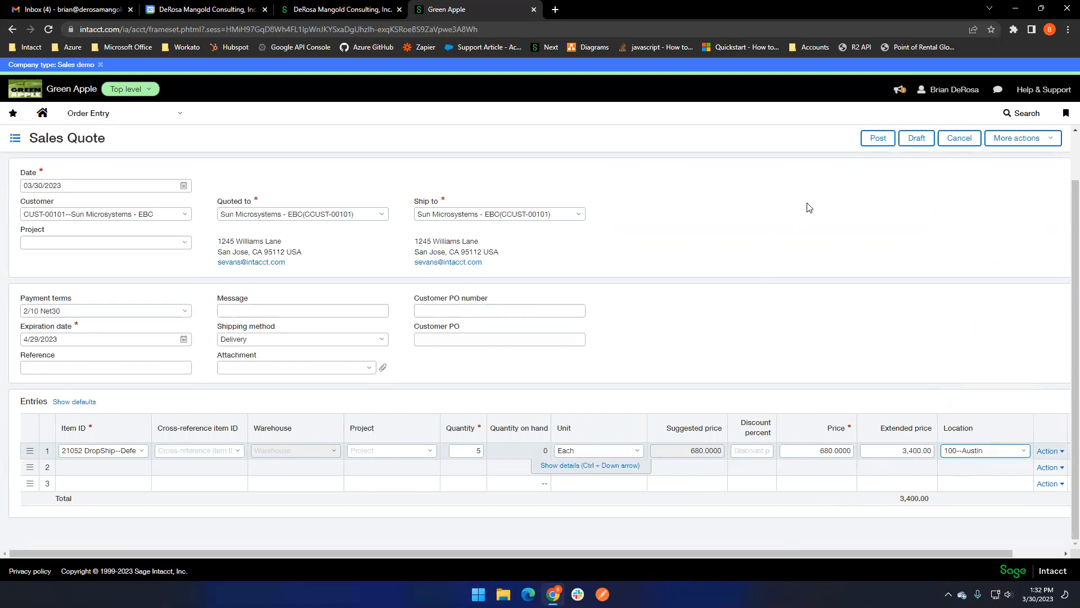
pyautogui.click(874, 142)
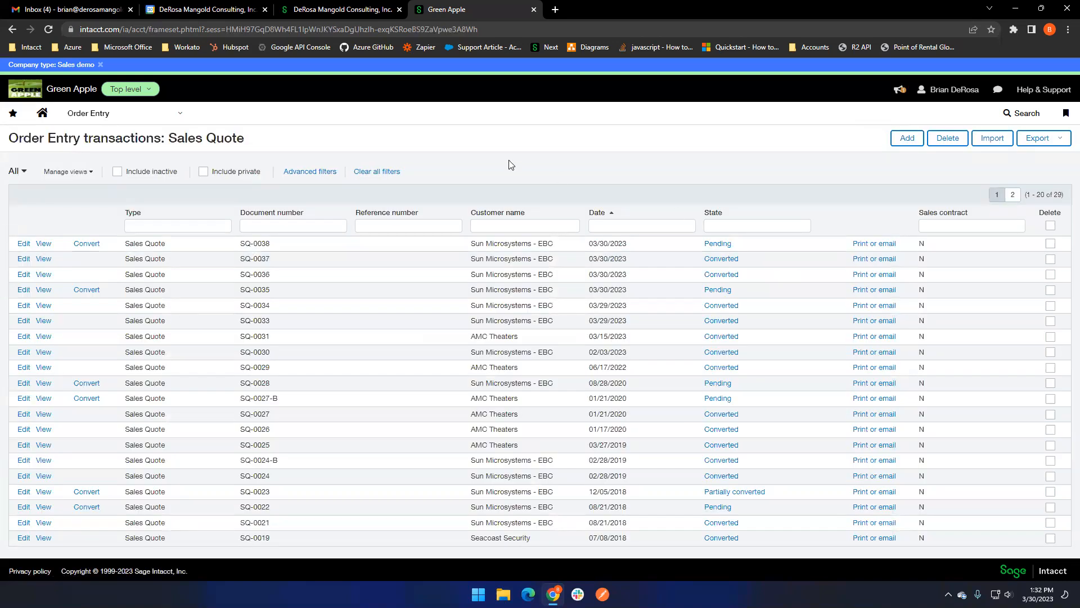
# - Convert the newly posted quote into a sales order and mark its item line as drop ship
pyautogui.moveTo(87, 243)
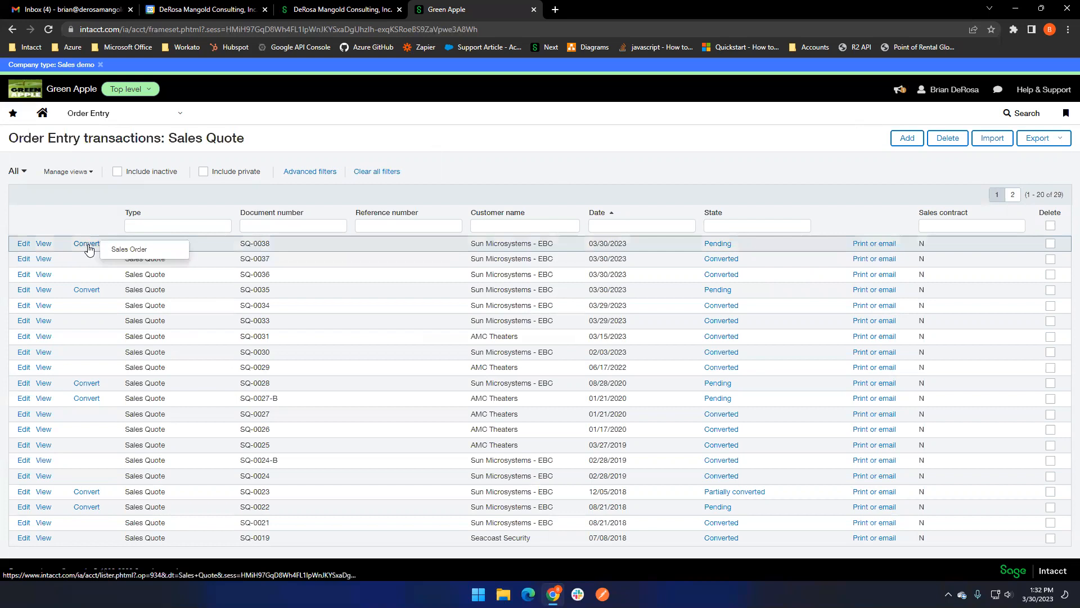
pyautogui.click(156, 251)
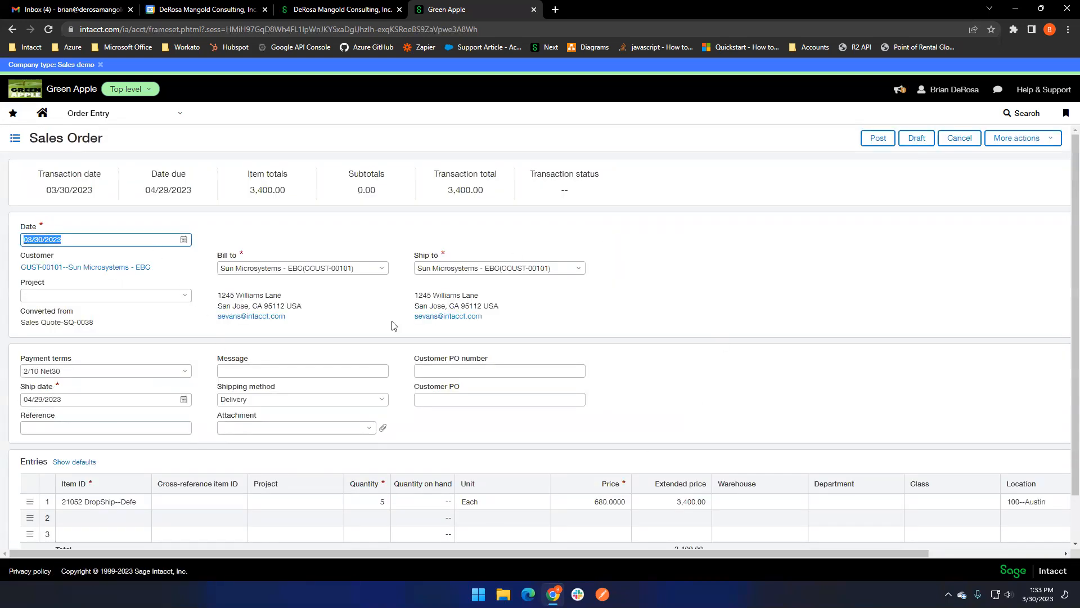
pyautogui.moveTo(433, 551); pyautogui.dragTo(667, 553)
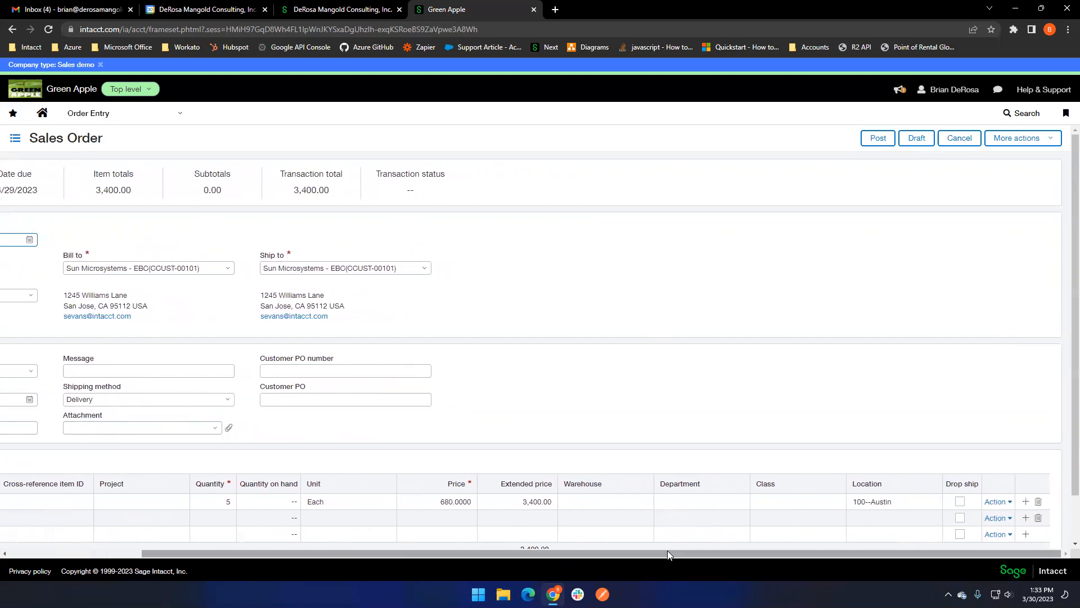
pyautogui.click(961, 502)
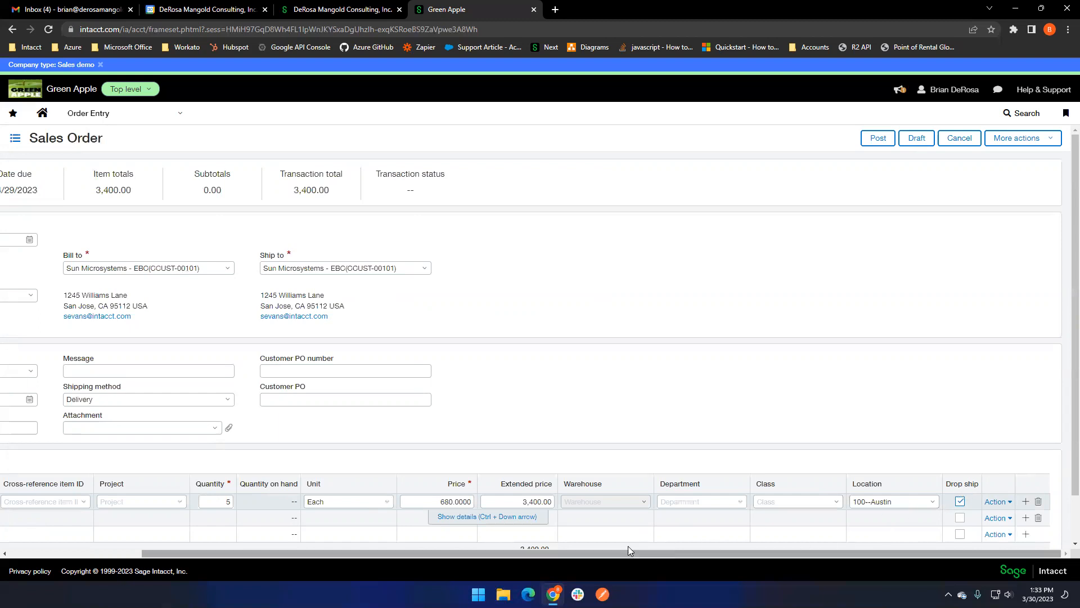
# - Assign Computer Connection as the vendor in the item line's details and post the sales order
pyautogui.click(532, 517)
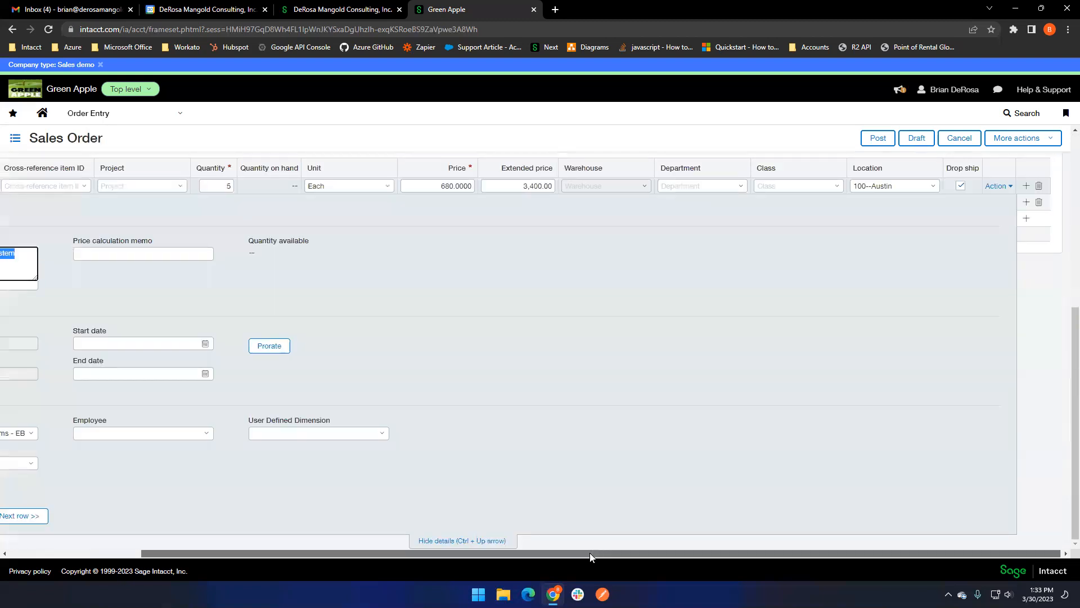
pyautogui.moveTo(589, 553); pyautogui.dragTo(409, 541)
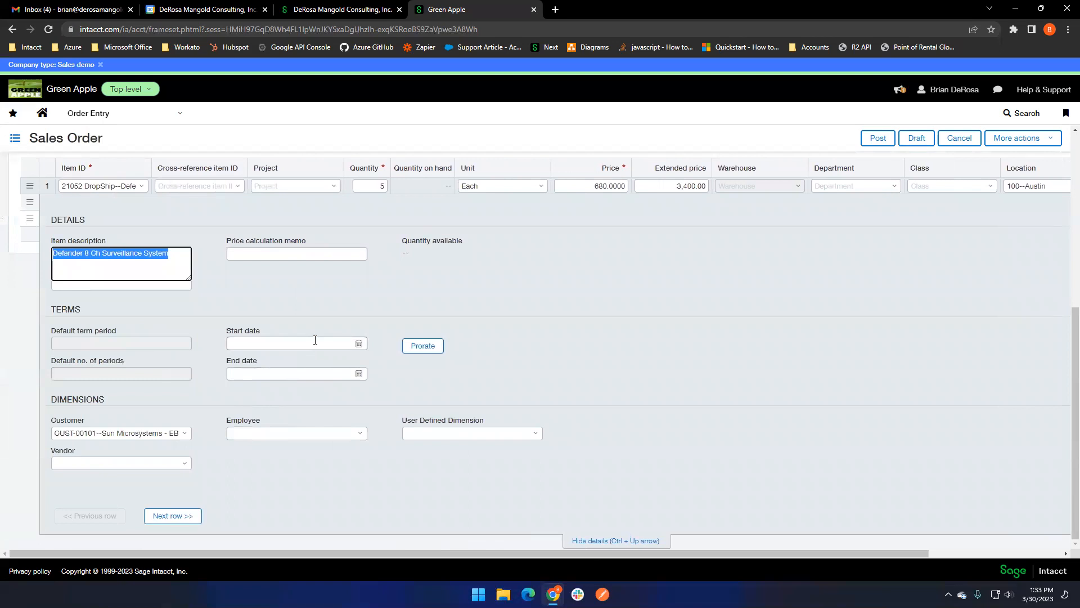
pyautogui.click(185, 462)
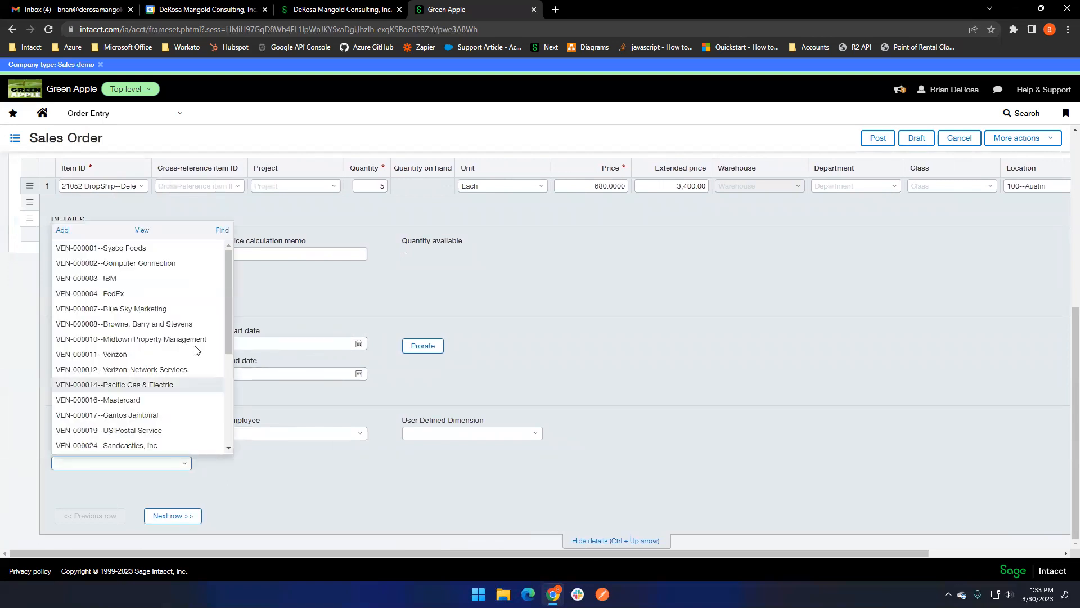
pyautogui.click(195, 269)
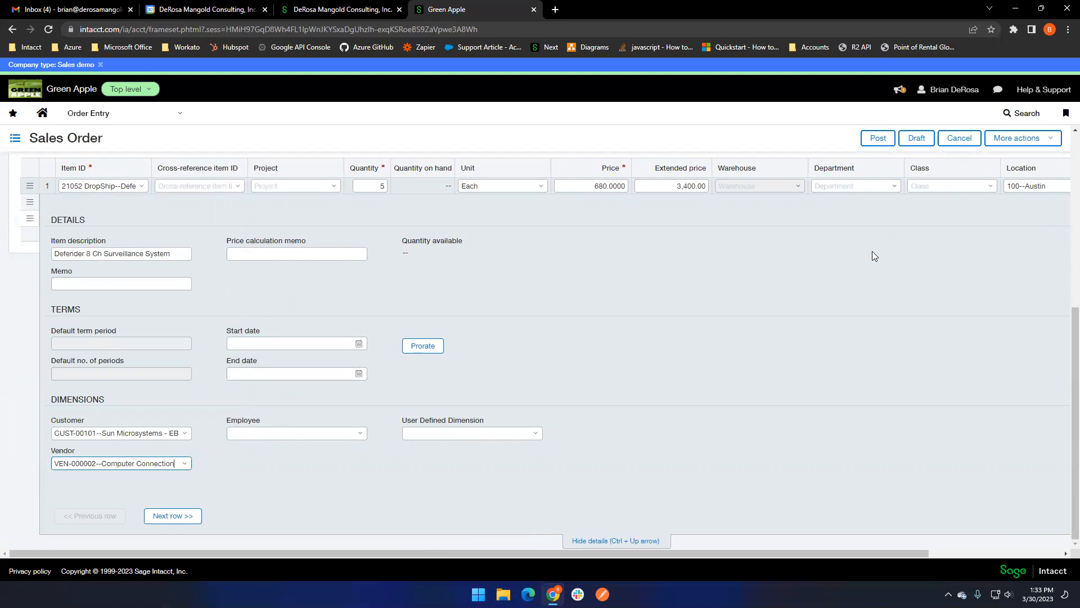
pyautogui.scroll(5, 867, 247)
pyautogui.click(878, 137)
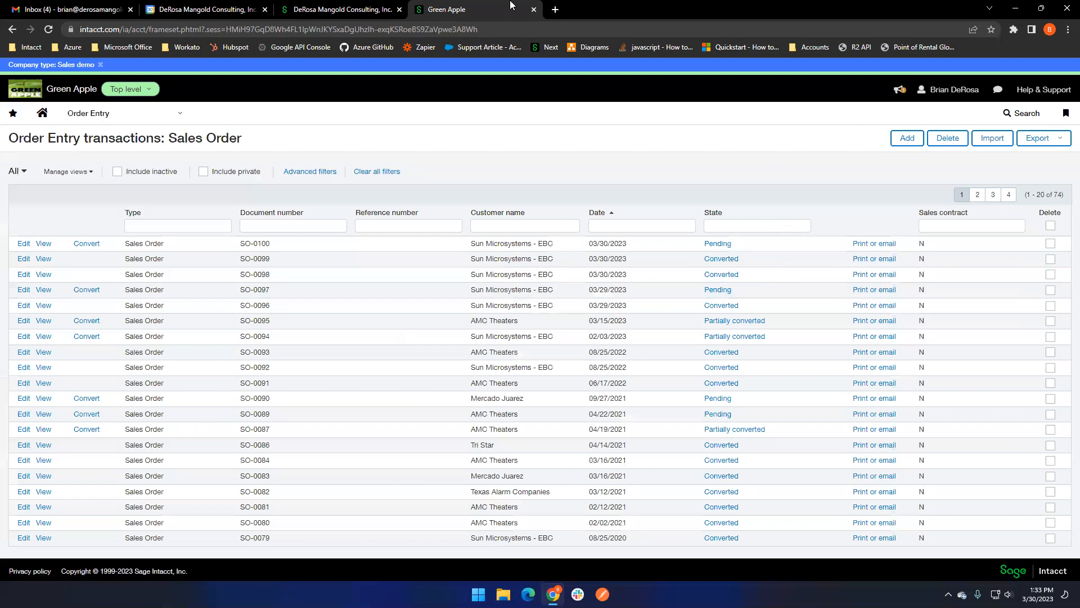
# - Duplicate the browser tab and open the Drop Ship Purchase Order list in Purchasing there
pyautogui.rightClick(490, 4)
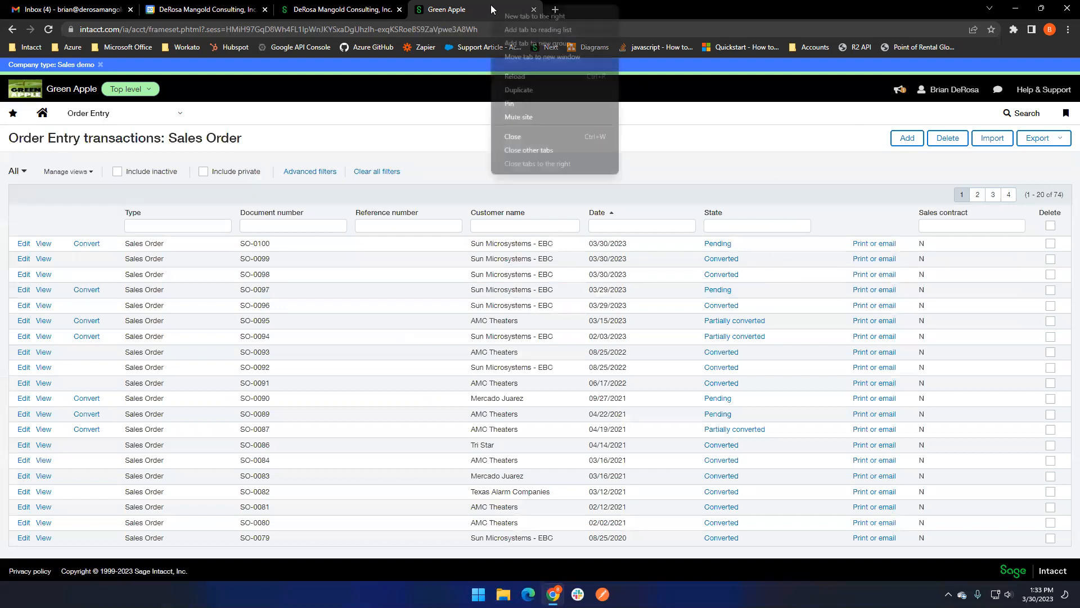
pyautogui.click(543, 90)
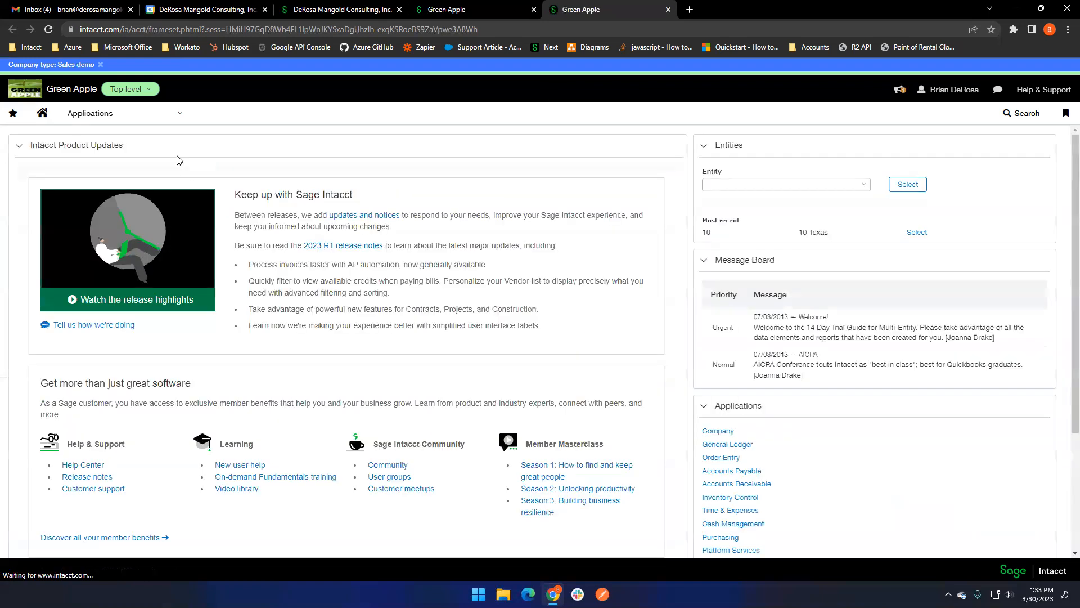
pyautogui.click(159, 116)
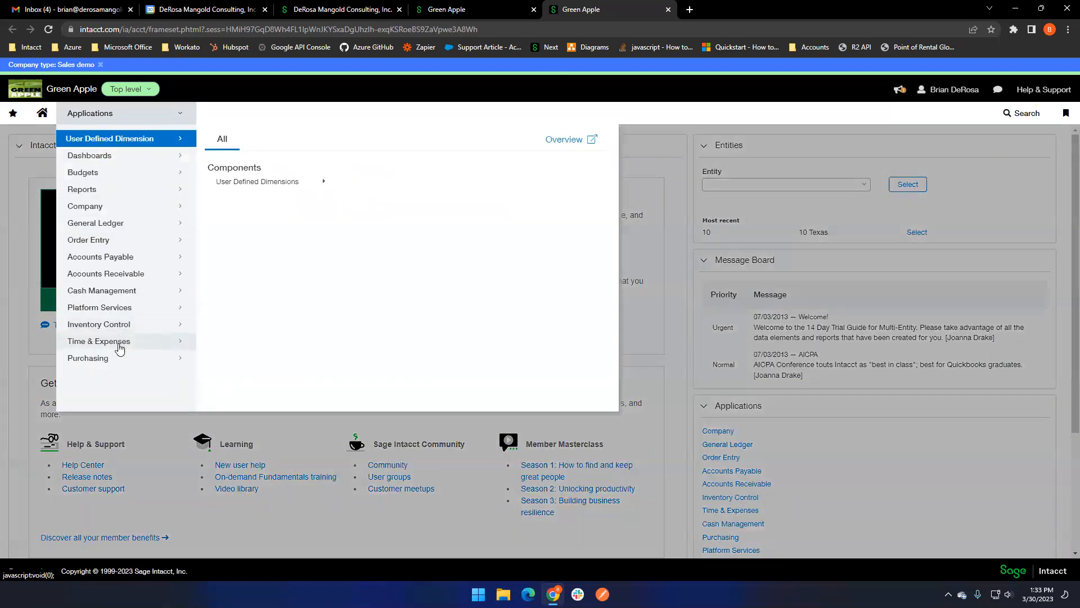
pyautogui.click(119, 358)
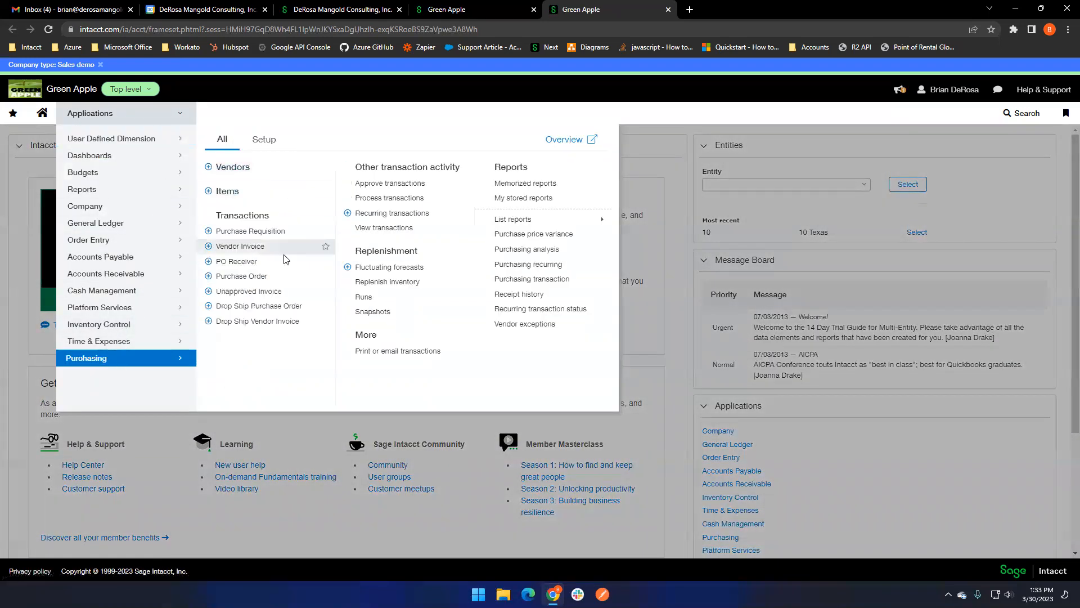
pyautogui.click(288, 307)
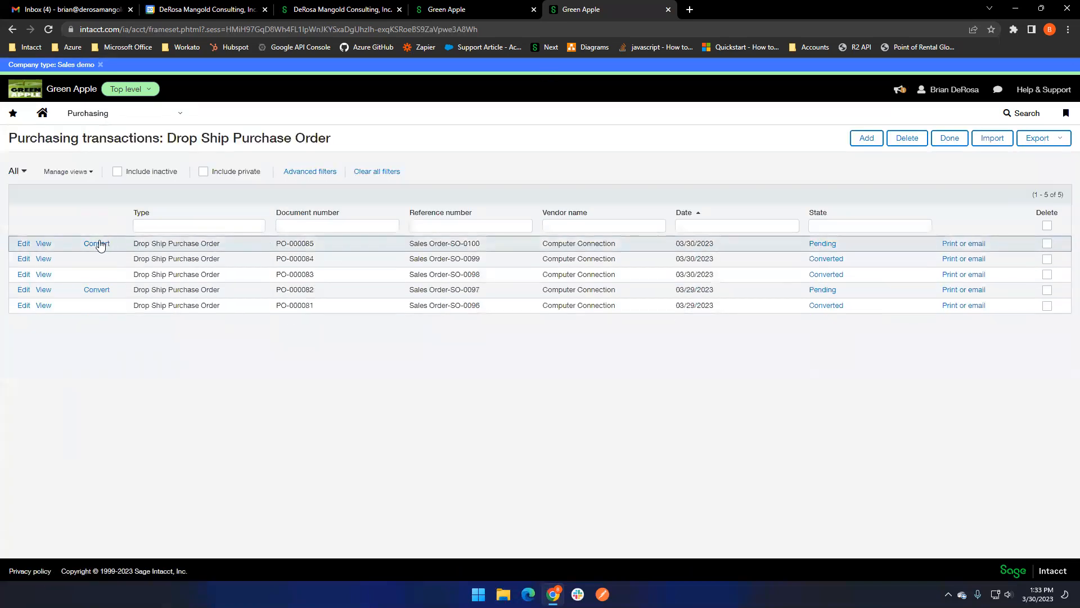
# - View the newest drop ship purchase order and check its entries and the sales order reference
pyautogui.click(45, 246)
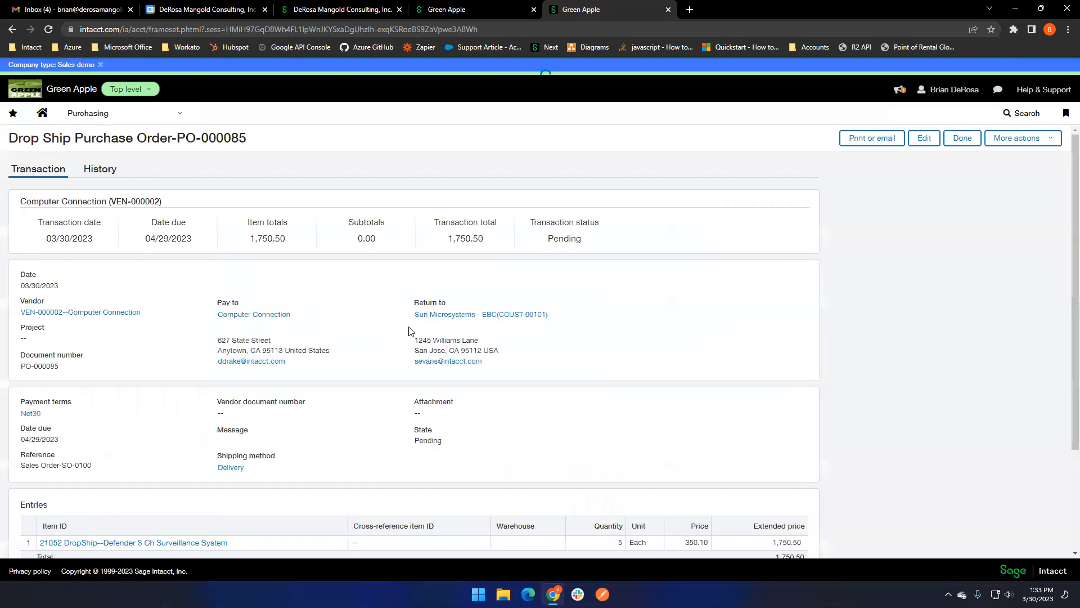
pyautogui.scroll(-2, 438, 372)
pyautogui.scroll(1, 258, 345)
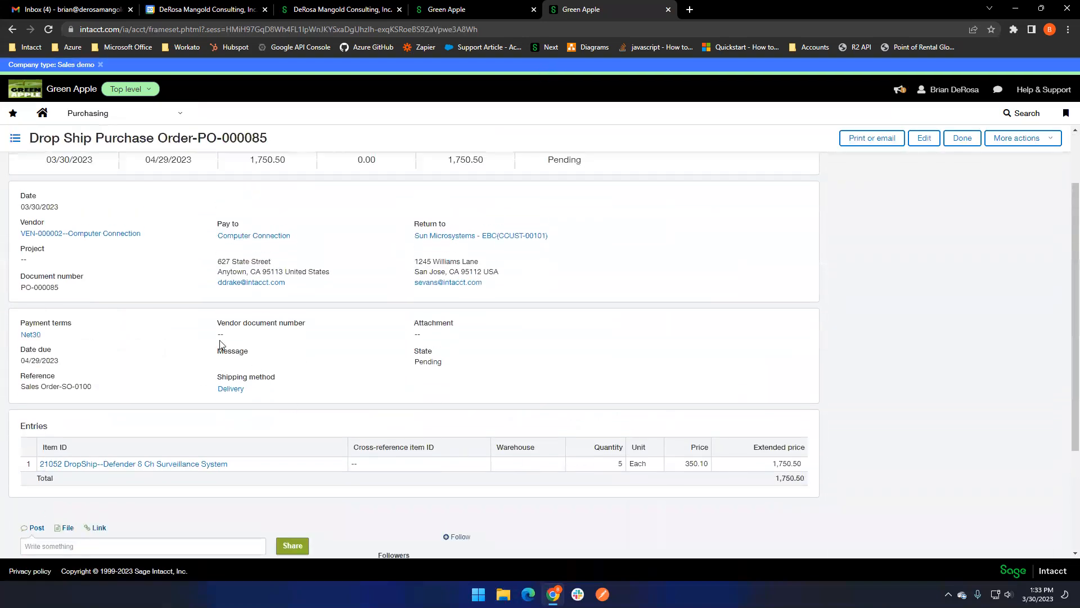
pyautogui.moveTo(94, 409); pyautogui.dragTo(23, 409)
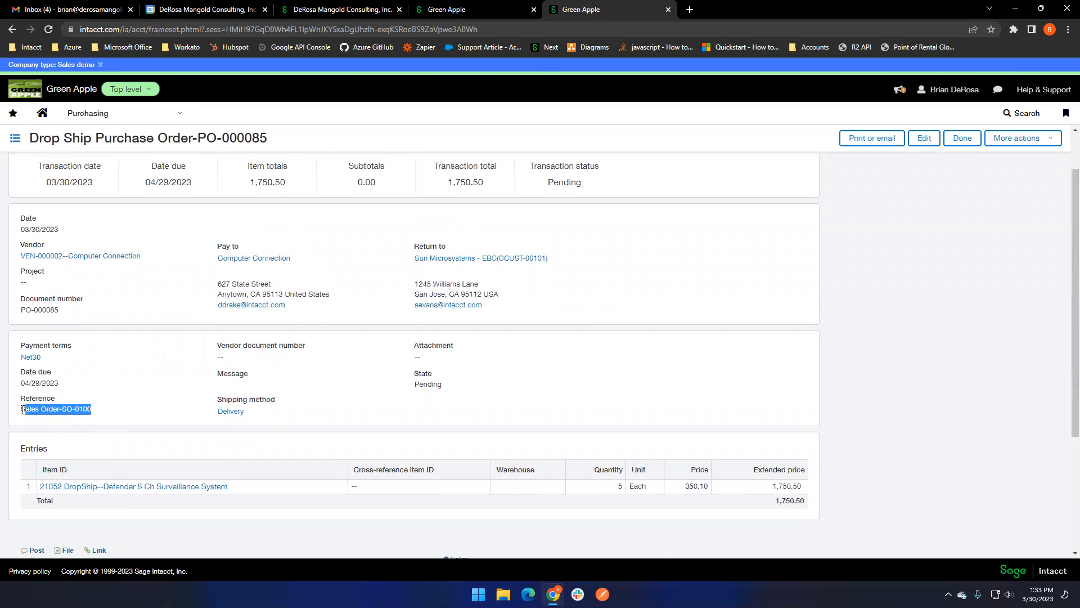
# - View the originating sales order in the Order Entry tab, and check the document number on the drop ship purchase order
pyautogui.click(473, 5)
pyautogui.moveTo(273, 243); pyautogui.dragTo(238, 244)
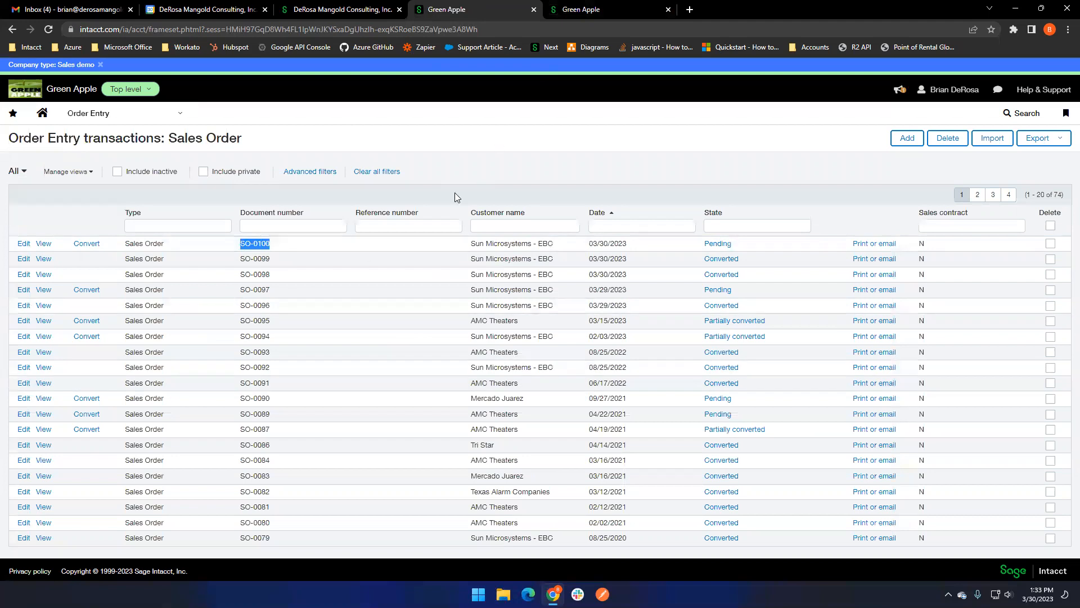
pyautogui.click(45, 244)
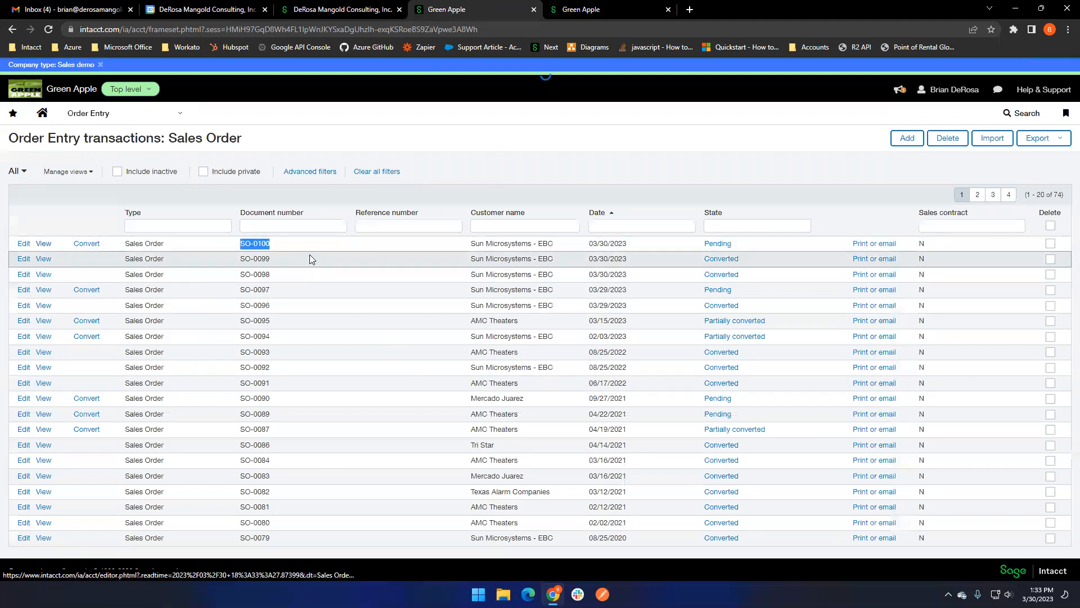
pyautogui.scroll(-1, 247, 290)
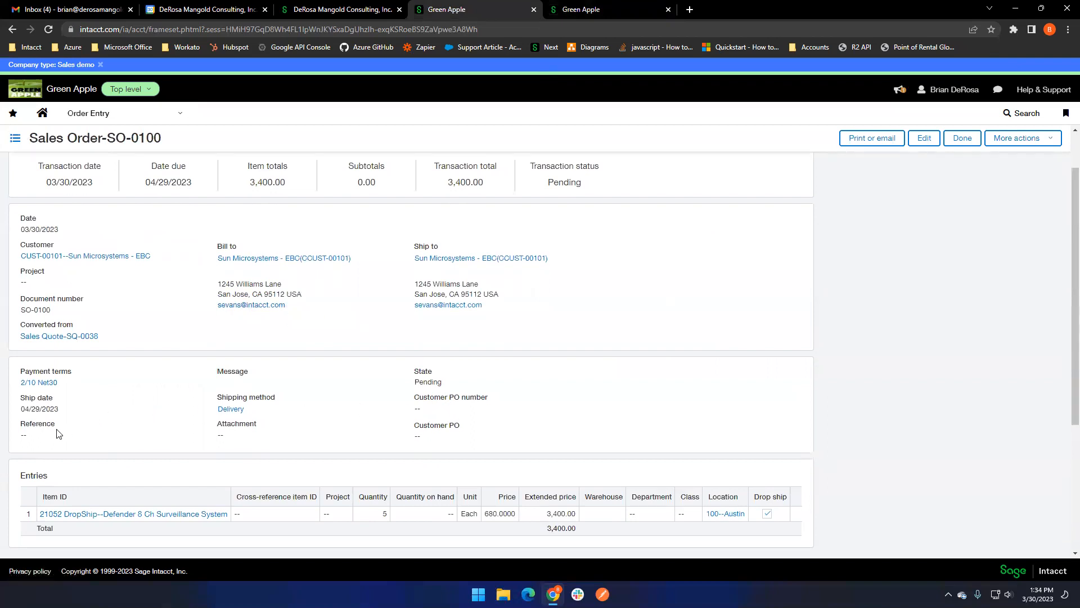
pyautogui.click(619, 9)
pyautogui.moveTo(59, 310); pyautogui.dragTo(23, 313)
pyautogui.hotkey('ctrl', 'c')
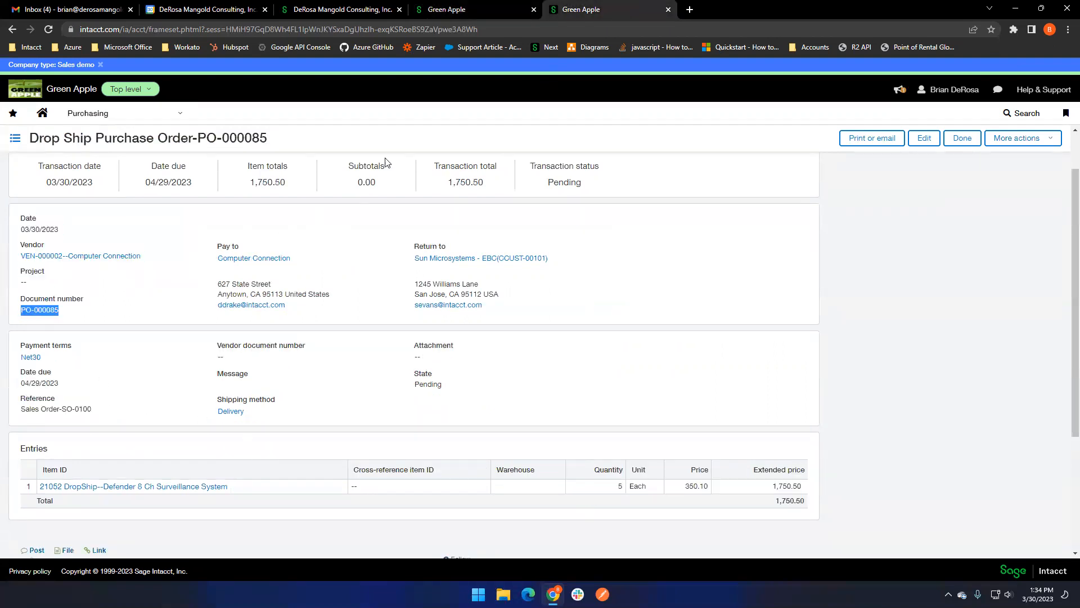
# - Edit the originating sales order, paste the drop ship purchase order's document number as its reference, and post it
pyautogui.click(473, 7)
pyautogui.click(924, 138)
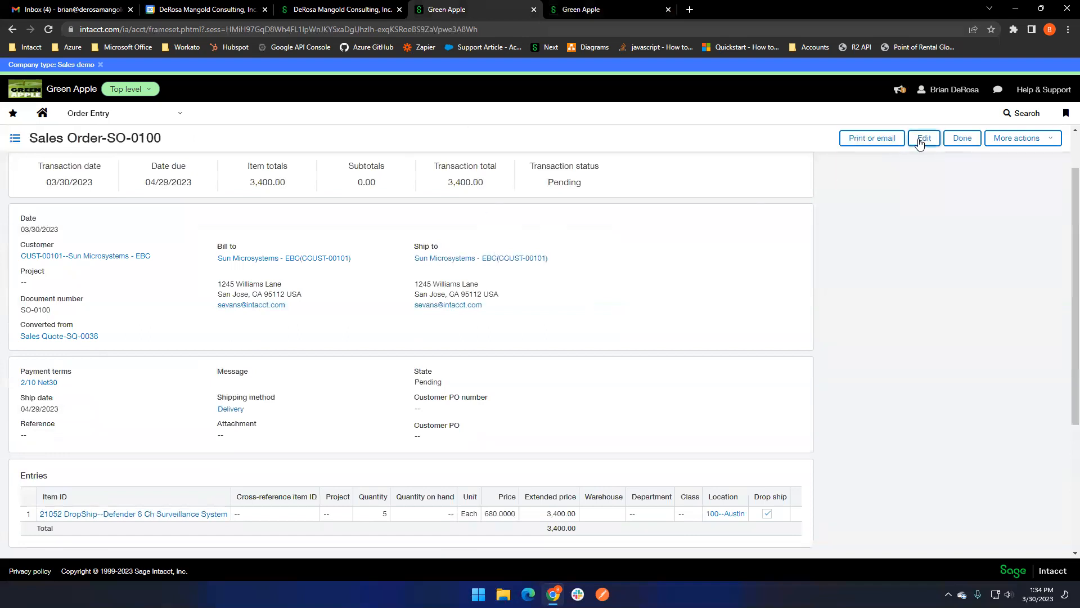
pyautogui.click(72, 485)
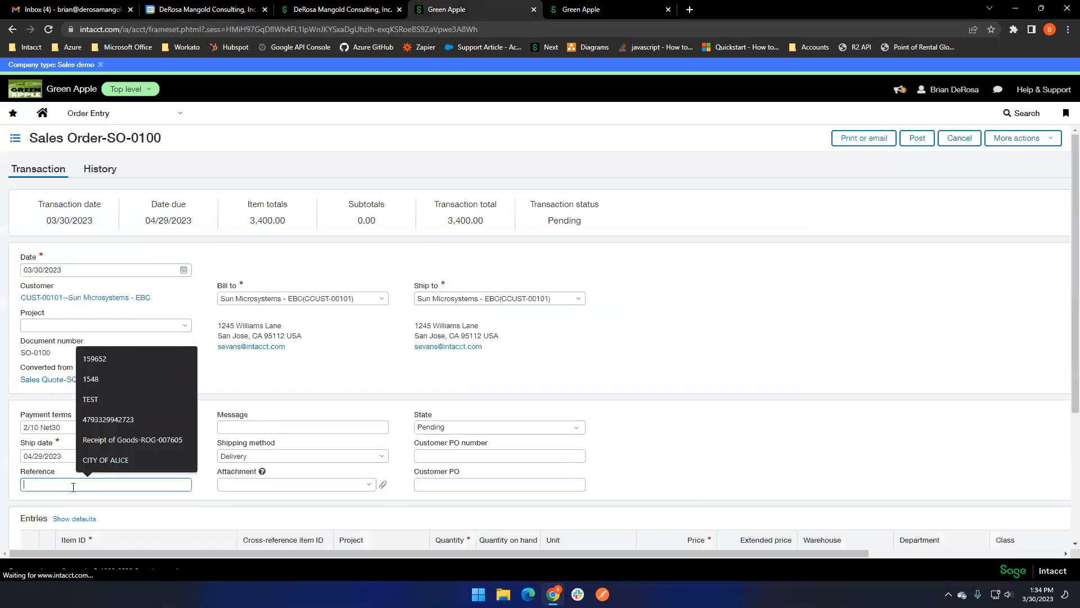
pyautogui.rightClick(73, 484)
pyautogui.click(96, 415)
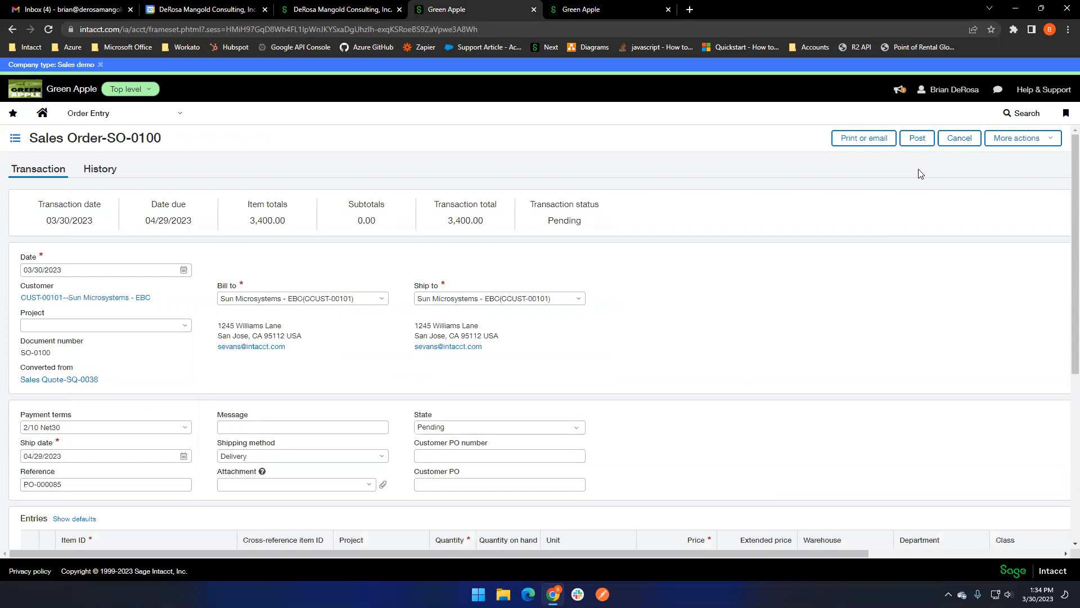
pyautogui.click(917, 138)
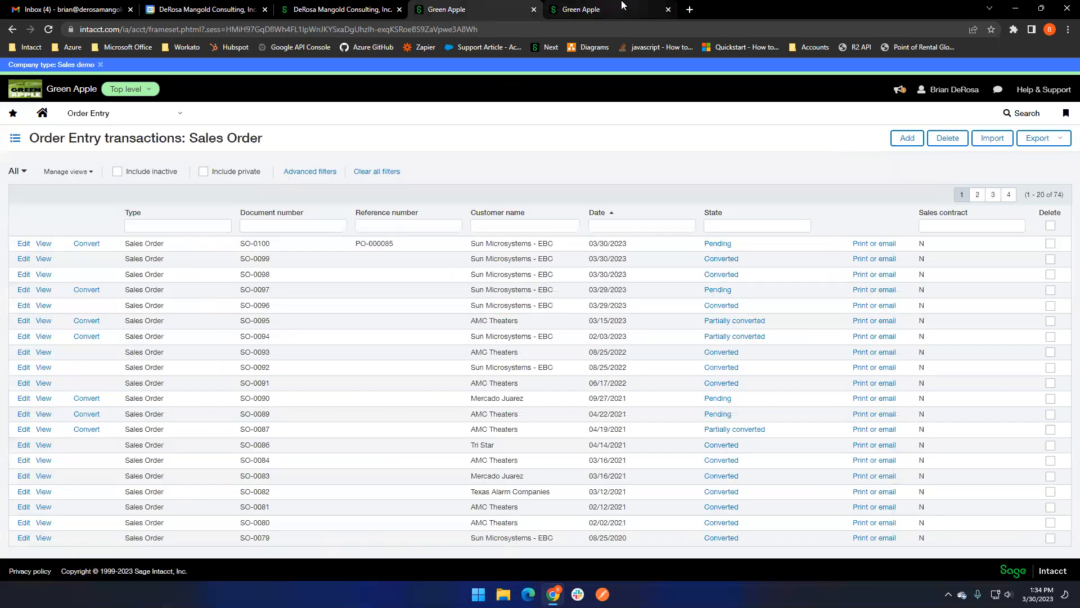
# - Review the email delivery options, recipient and sender fields for the newest drop ship purchase order, and cancel without sending
pyautogui.click(597, 7)
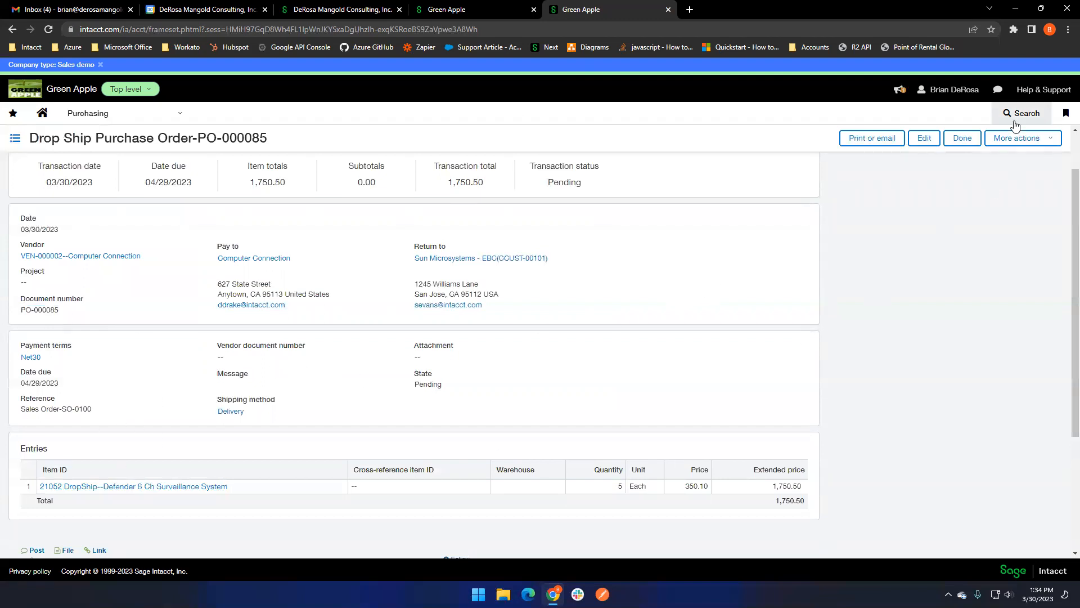
pyautogui.click(962, 138)
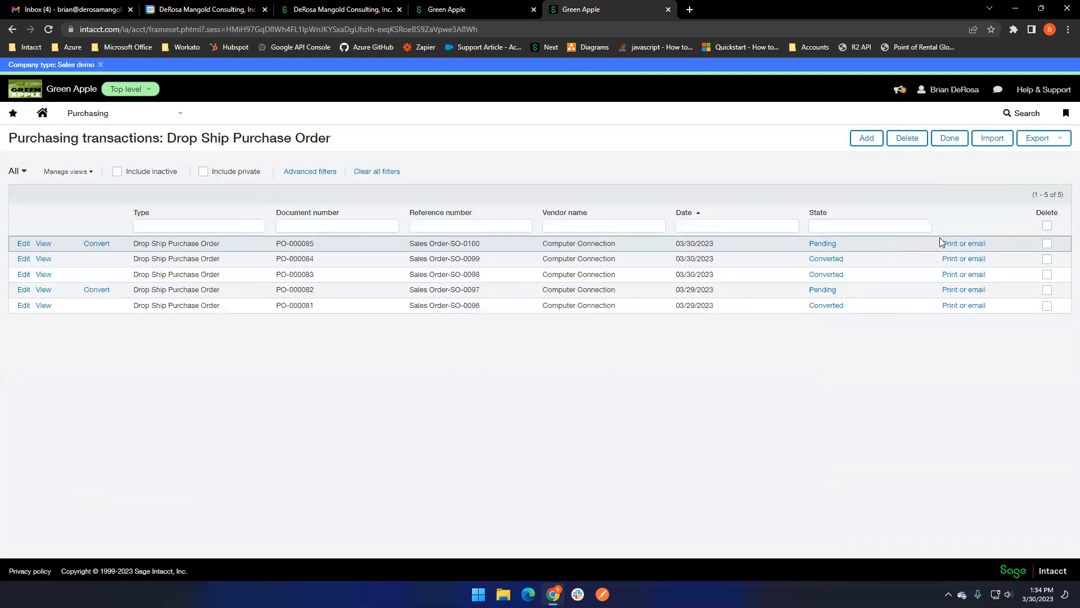
pyautogui.click(973, 244)
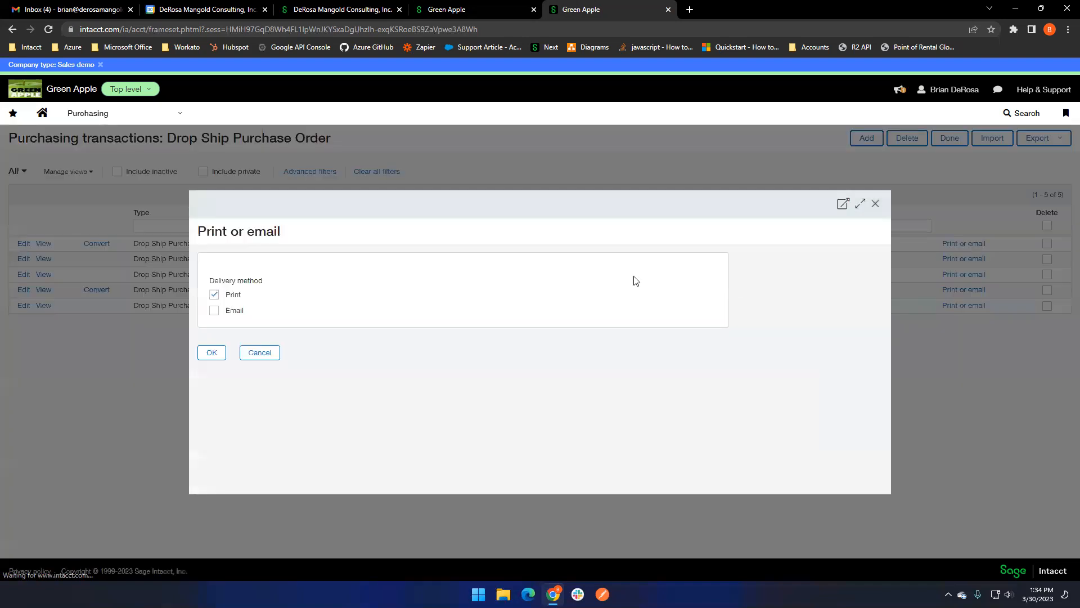
pyautogui.click(214, 310)
pyautogui.click(214, 295)
pyautogui.scroll(-2, 346, 306)
pyautogui.scroll(2, 346, 305)
pyautogui.tripleClick(309, 310)
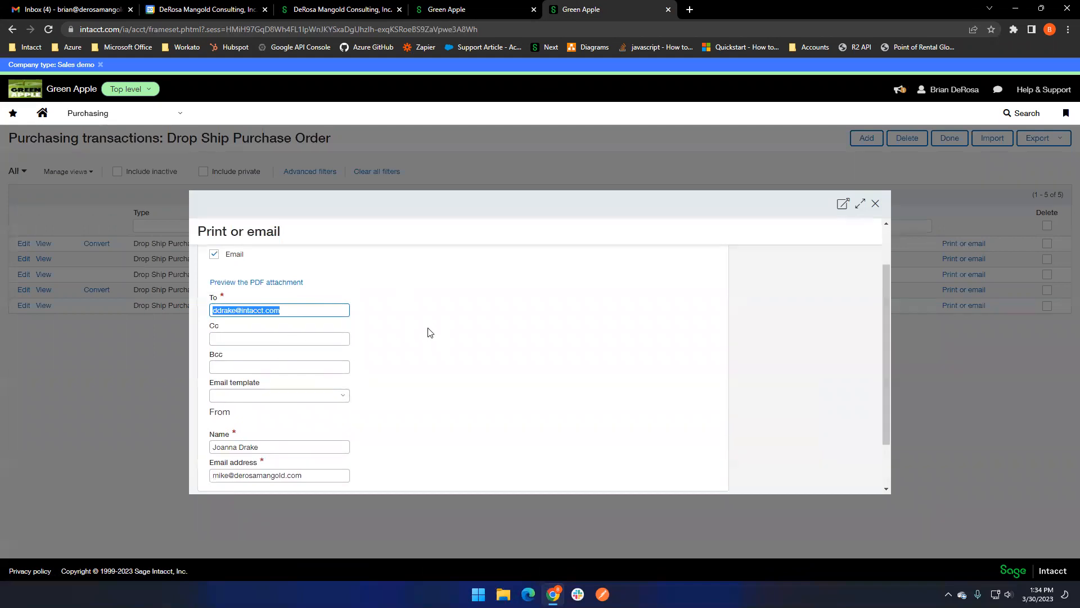
pyautogui.scroll(-2, 436, 337)
pyautogui.click(259, 460)
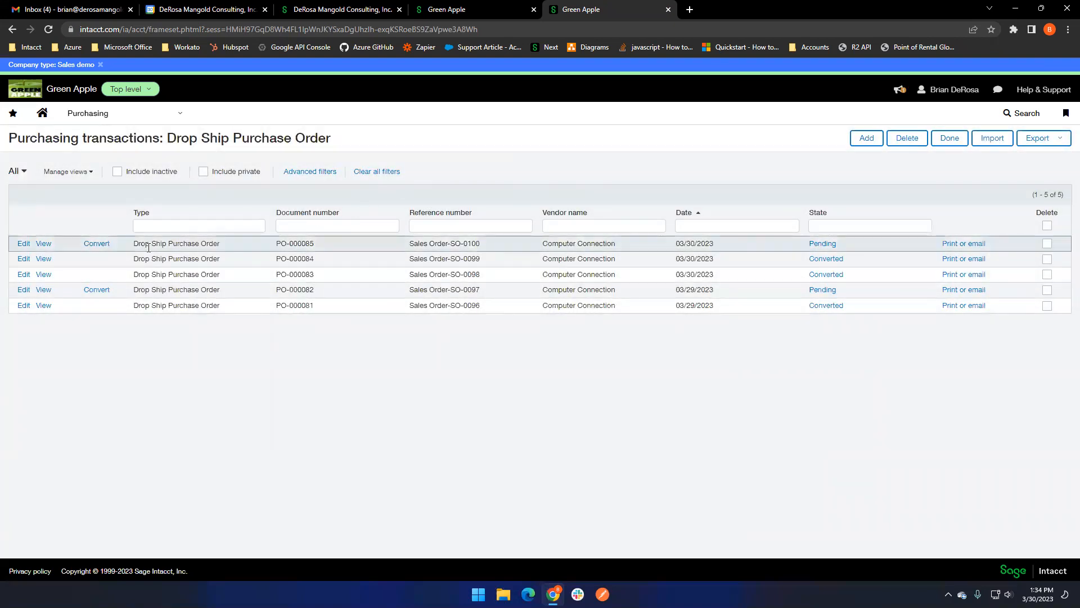
# - Convert the newest drop ship purchase order to a Drop Ship Vendor Invoice, review its entries, and post it
pyautogui.click(97, 243)
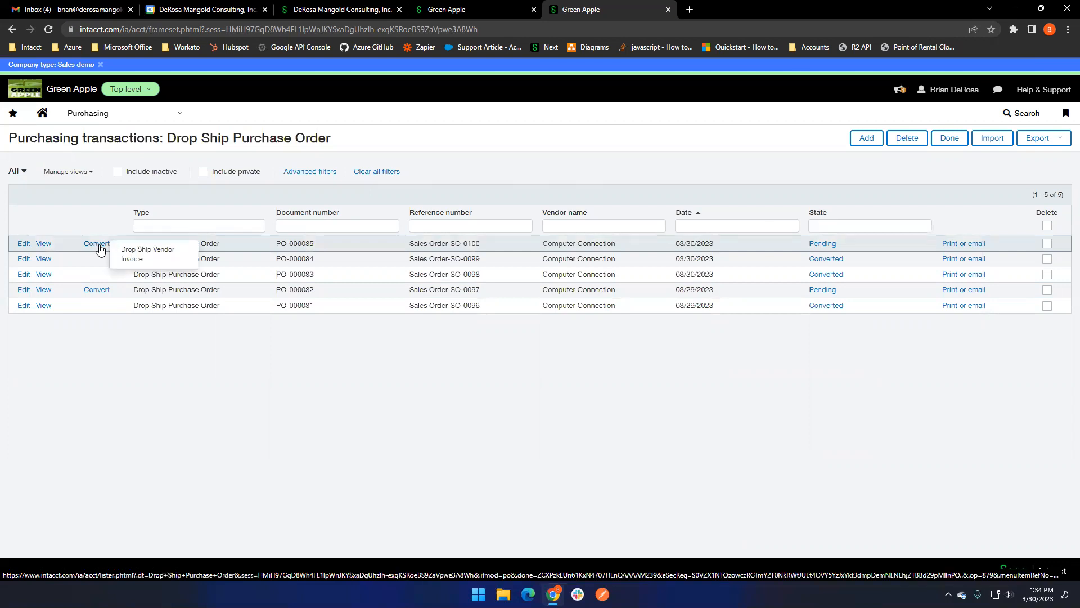
pyautogui.click(168, 256)
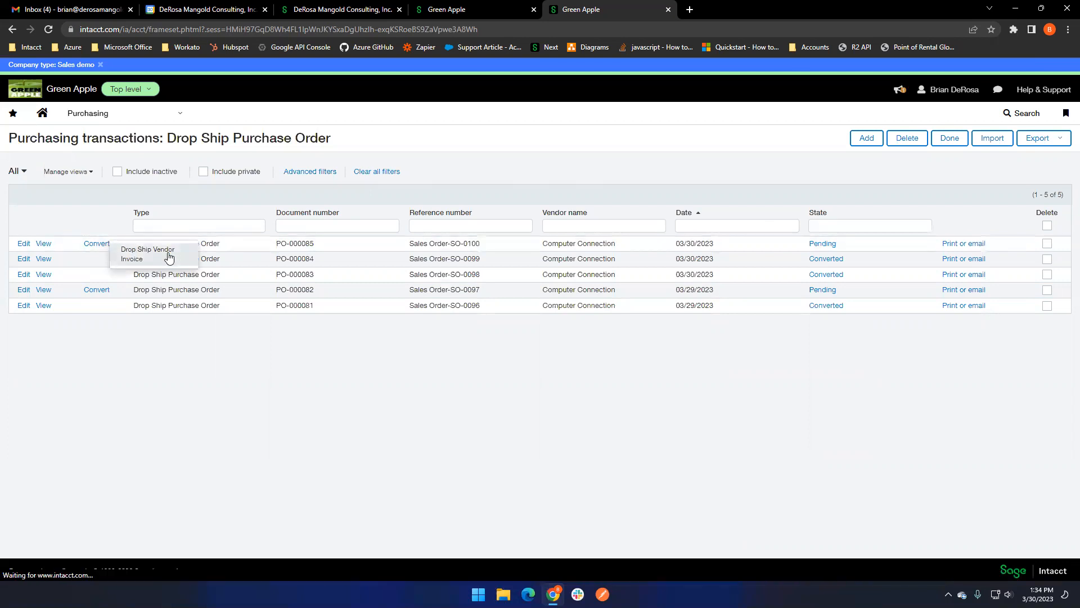
pyautogui.scroll(-2, 731, 256)
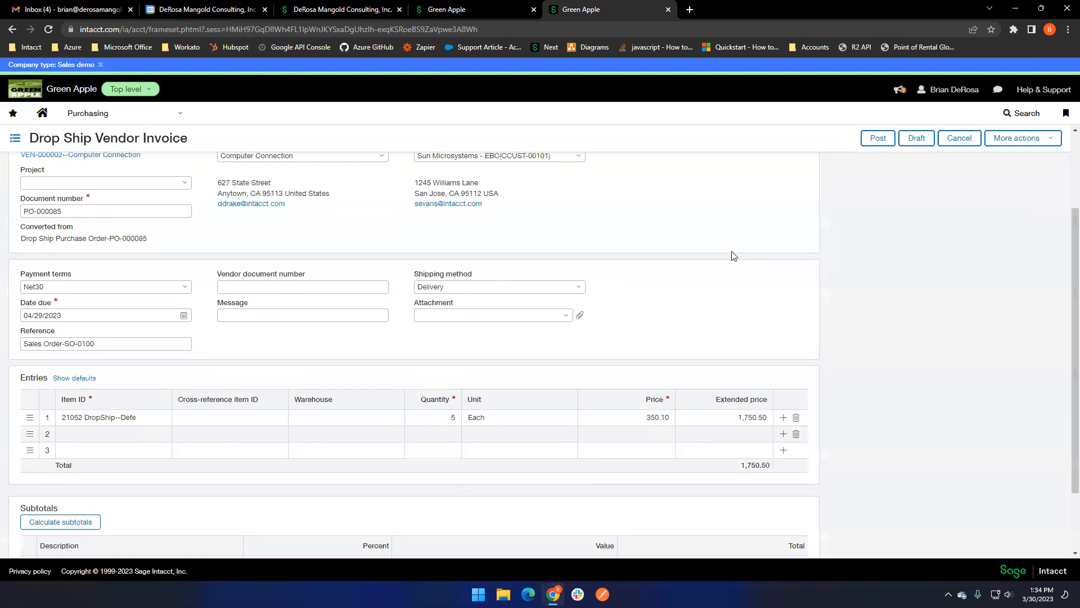
pyautogui.scroll(-1, 667, 262)
pyautogui.scroll(1, 667, 225)
pyautogui.click(879, 140)
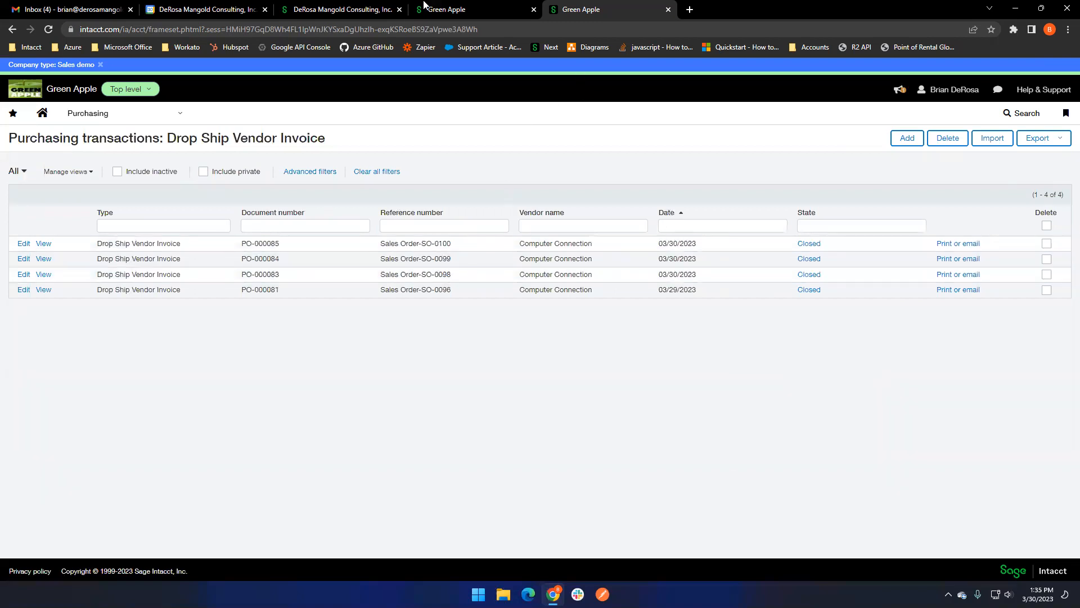
# - Convert the newest pending sales order in the Order Entry browser tab to a Shipper and post it
pyautogui.click(456, 7)
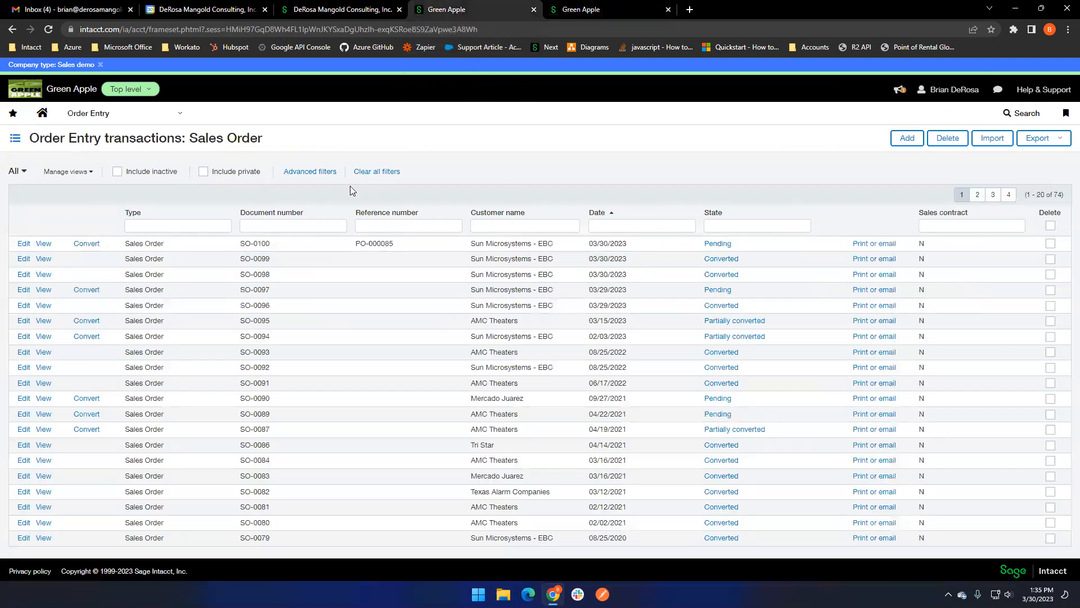
pyautogui.click(79, 246)
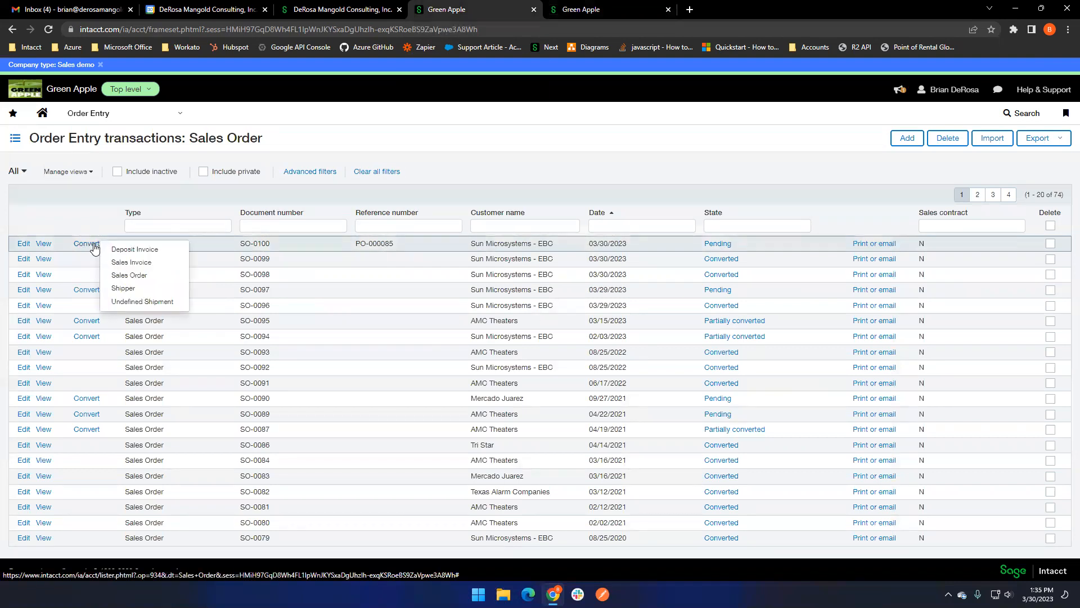
pyautogui.click(147, 291)
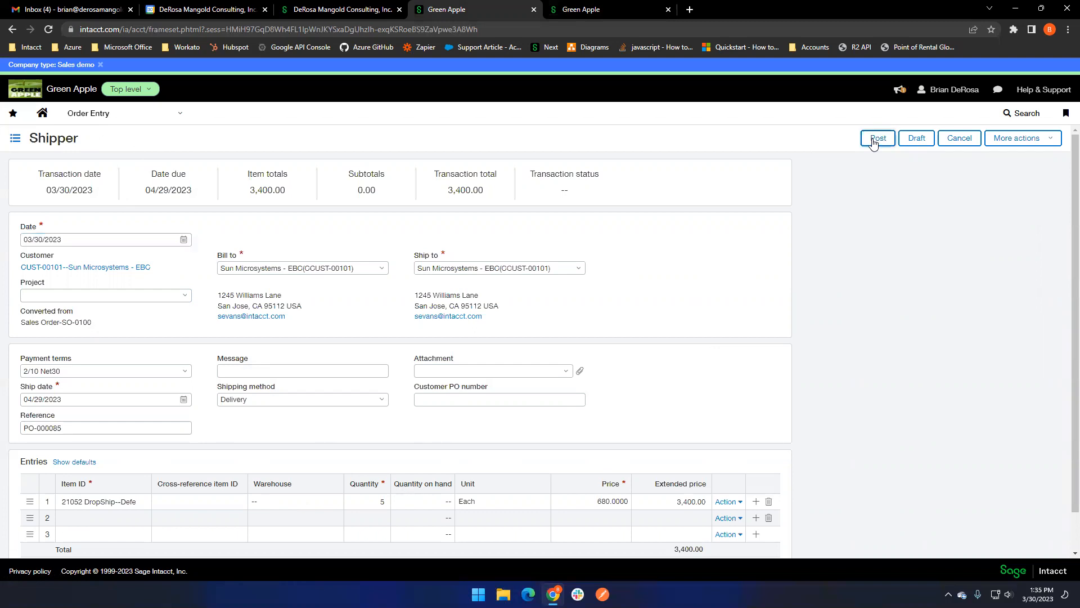
pyautogui.click(874, 140)
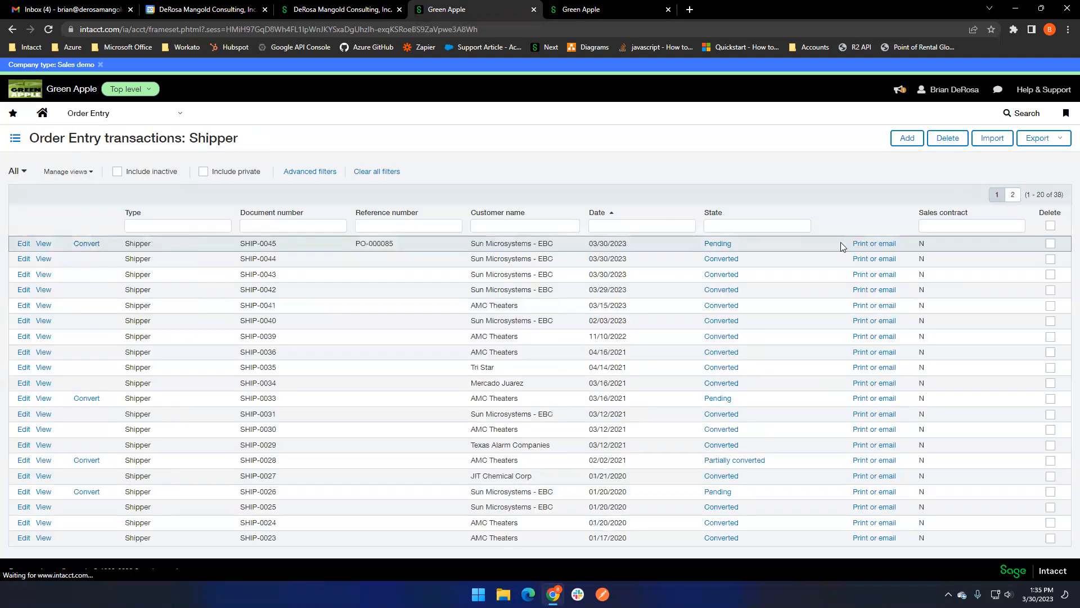
# - Review the print and email delivery options for the newest shipper and close them without sending
pyautogui.click(871, 247)
pyautogui.scroll(-2, 393, 315)
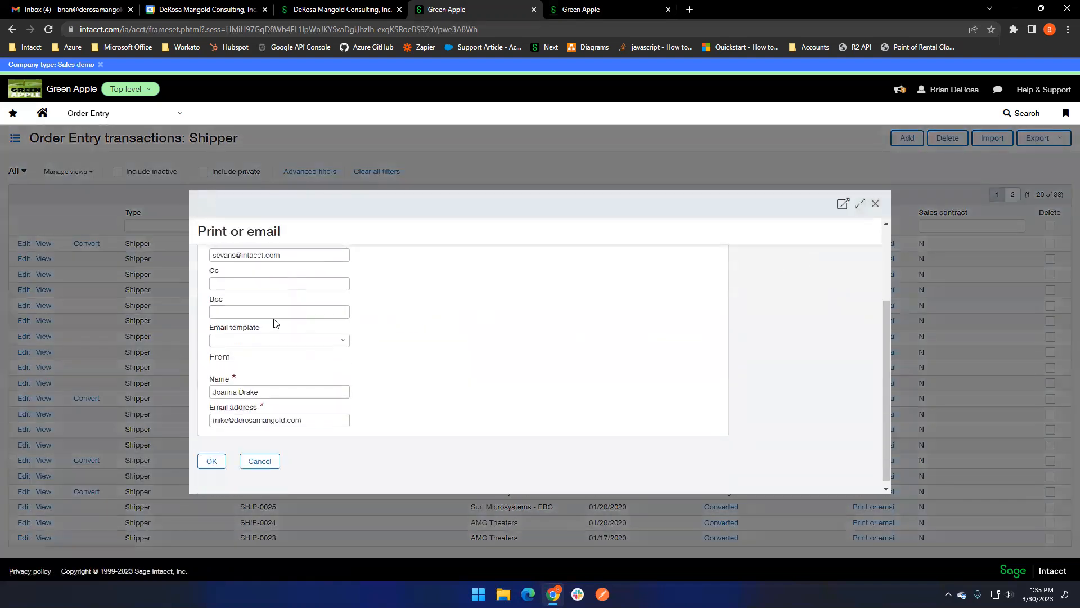
pyautogui.scroll(1, 287, 318)
pyautogui.click(876, 203)
# - Convert the newest shipper to a Sales Invoice, check its entries, and post it
pyautogui.click(86, 243)
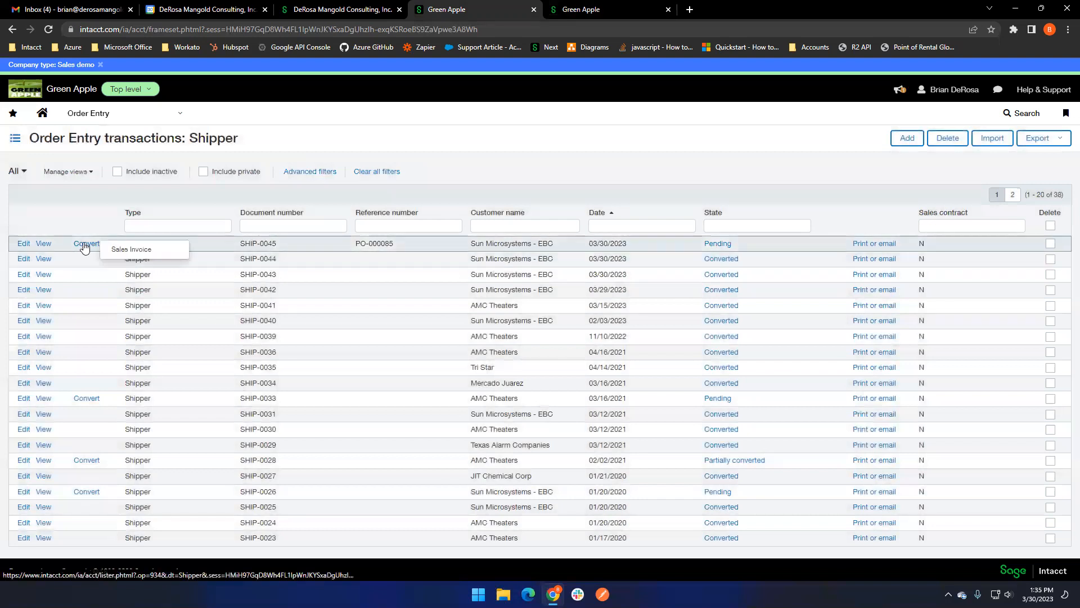
pyautogui.click(162, 252)
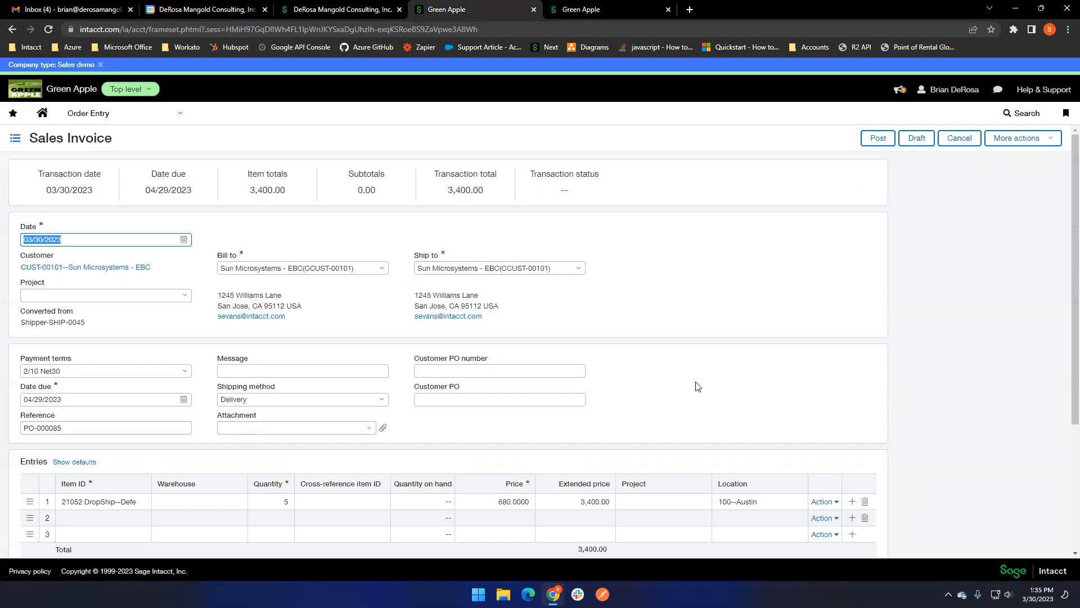
pyautogui.scroll(-1, 647, 394)
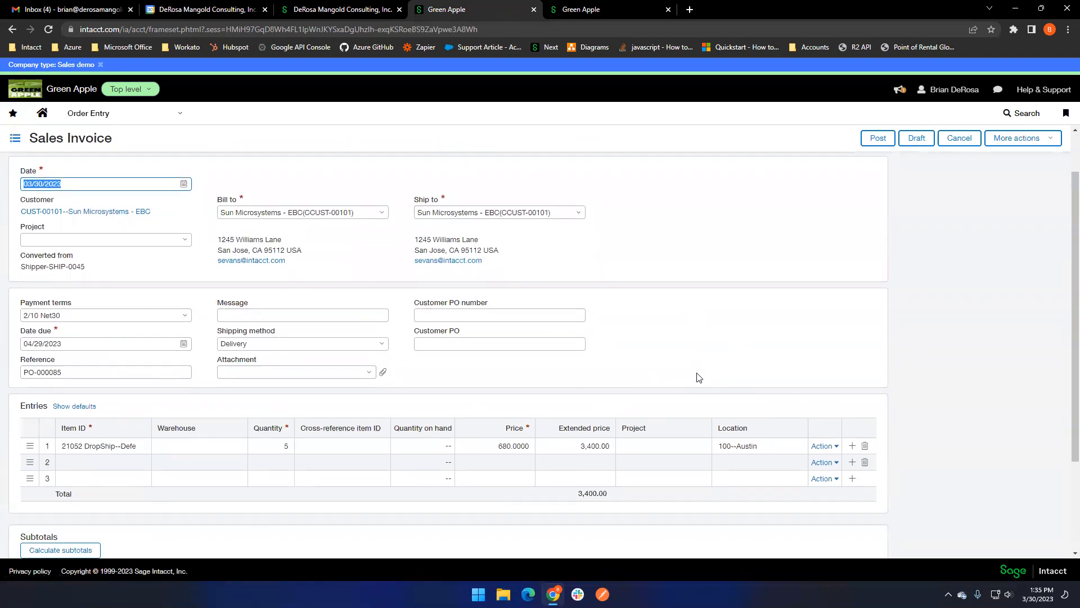
pyautogui.scroll(1, 699, 376)
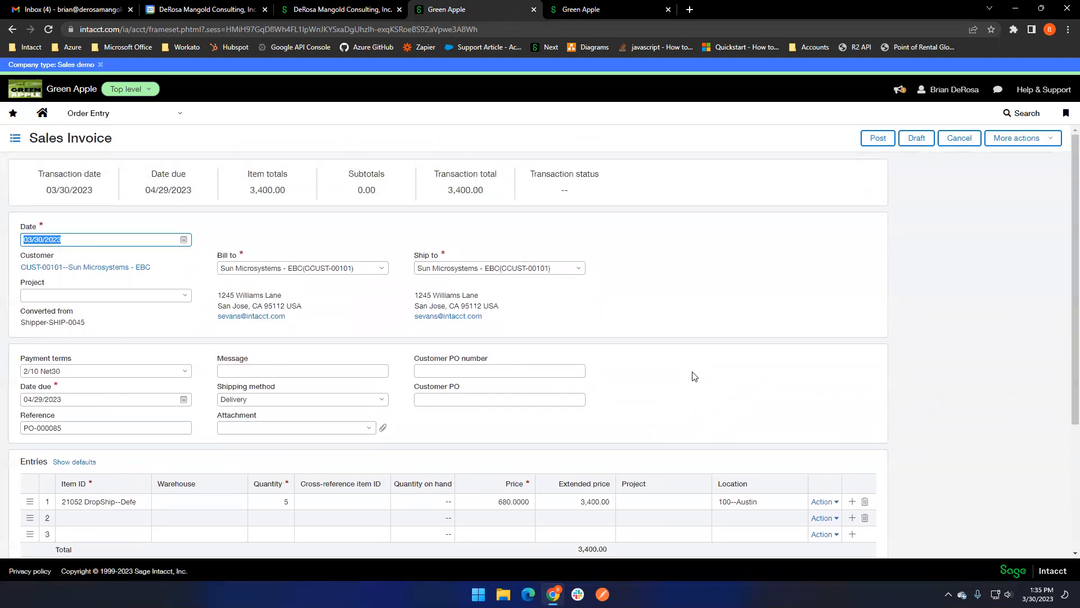
pyautogui.click(877, 139)
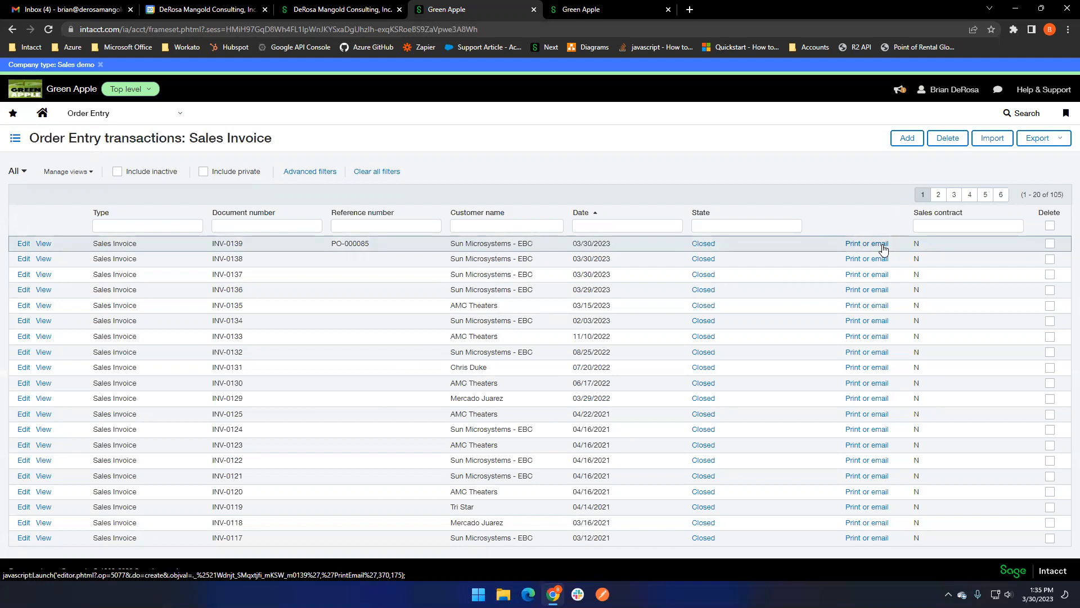
# - Print the newest sales invoice with email delivery turned off, check the generated PDF, and return to the invoice list
pyautogui.click(883, 247)
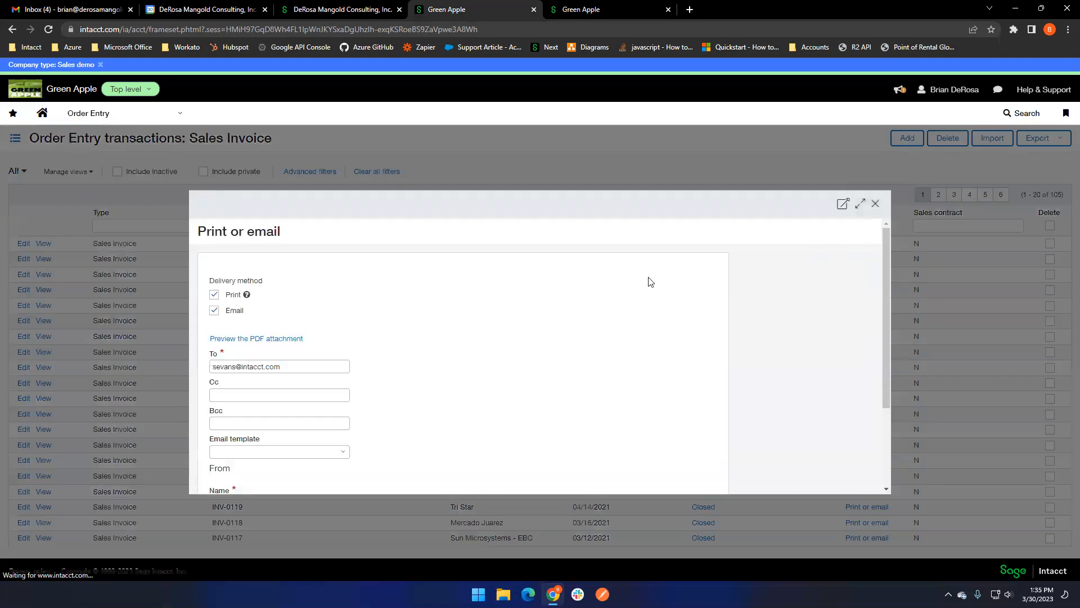
pyautogui.click(214, 311)
pyautogui.click(214, 354)
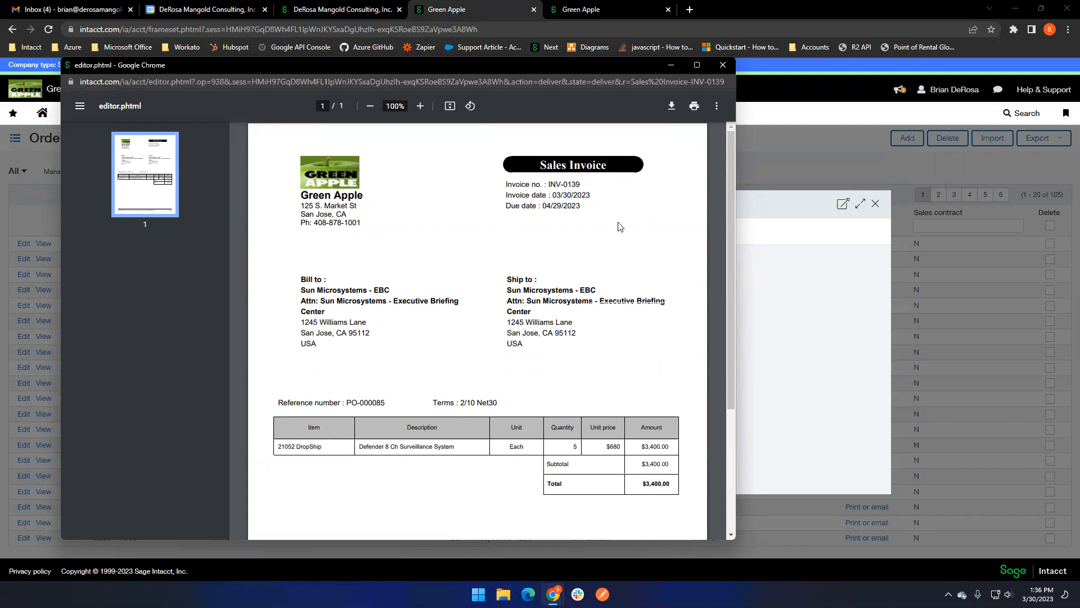
pyautogui.click(723, 65)
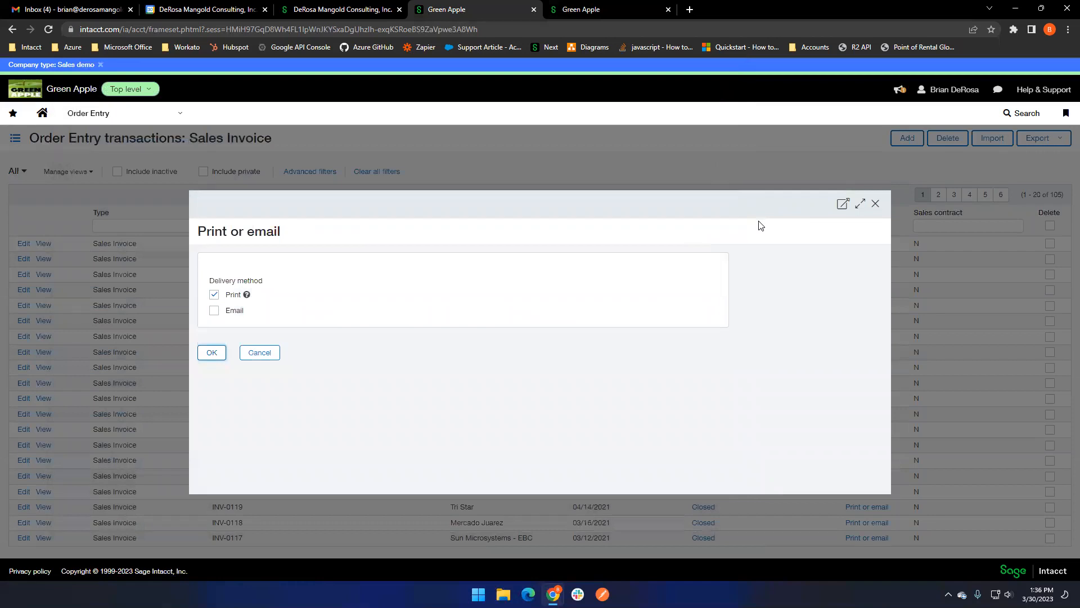
pyautogui.click(876, 203)
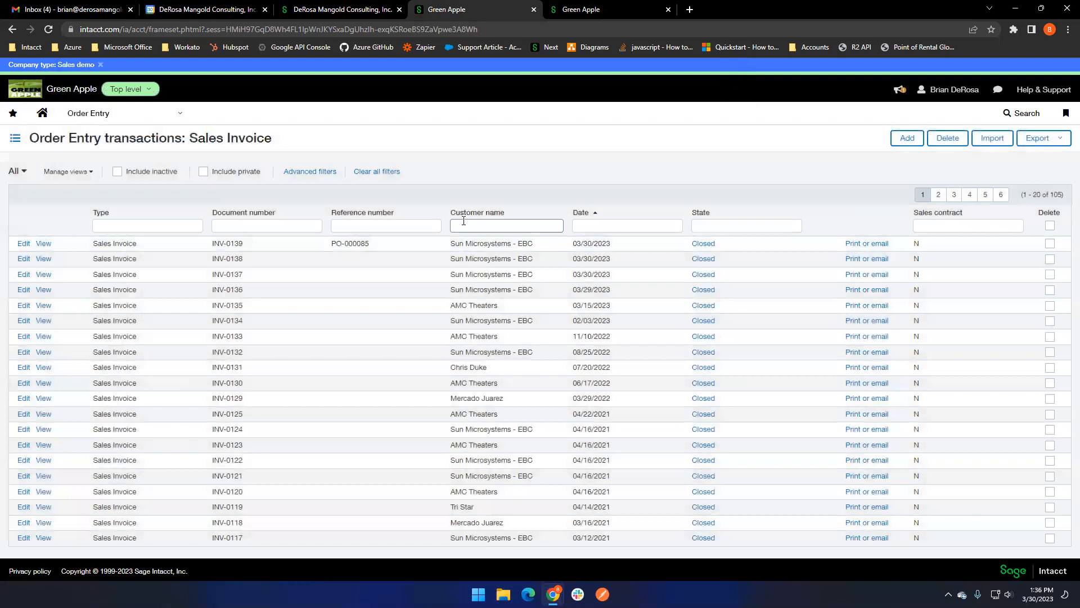
# - Open Print or email documents in Order Entry and examine its delivery options, time period, filters and transaction type settings
pyautogui.click(136, 115)
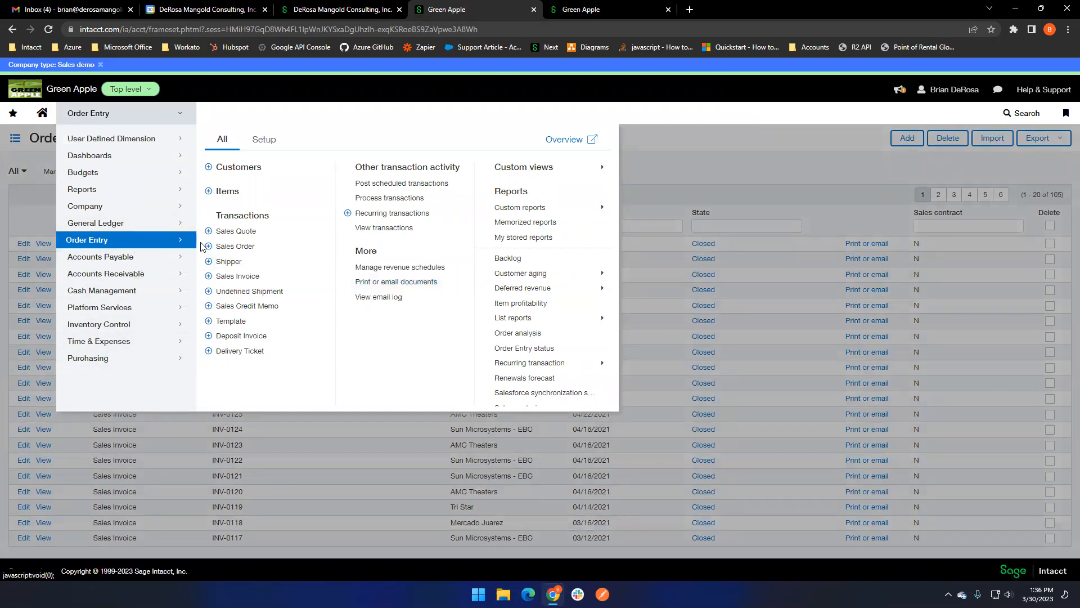
pyautogui.click(426, 287)
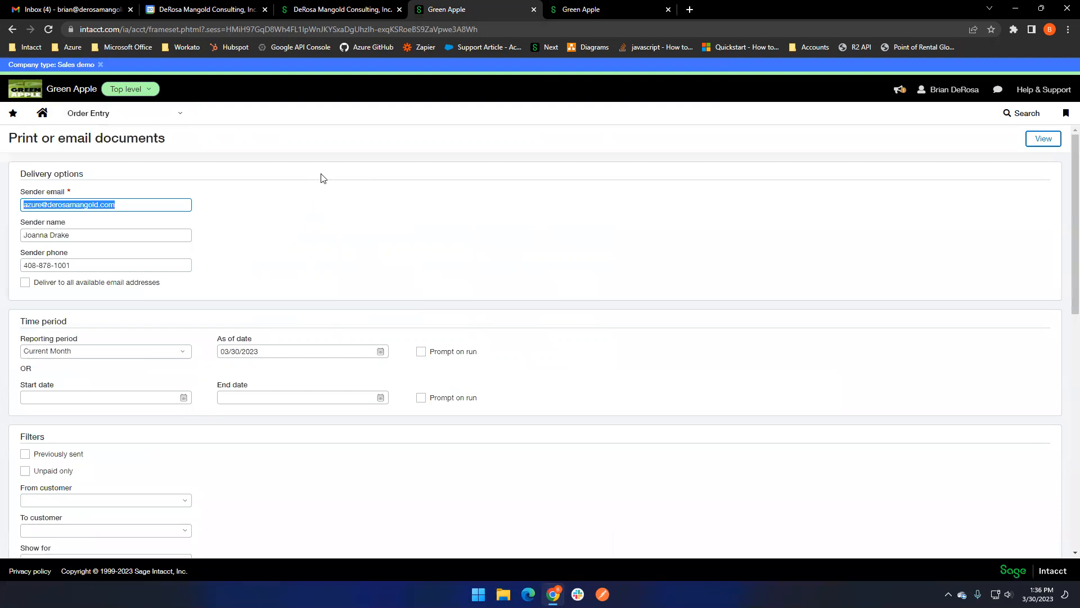
pyautogui.scroll(-2, 324, 177)
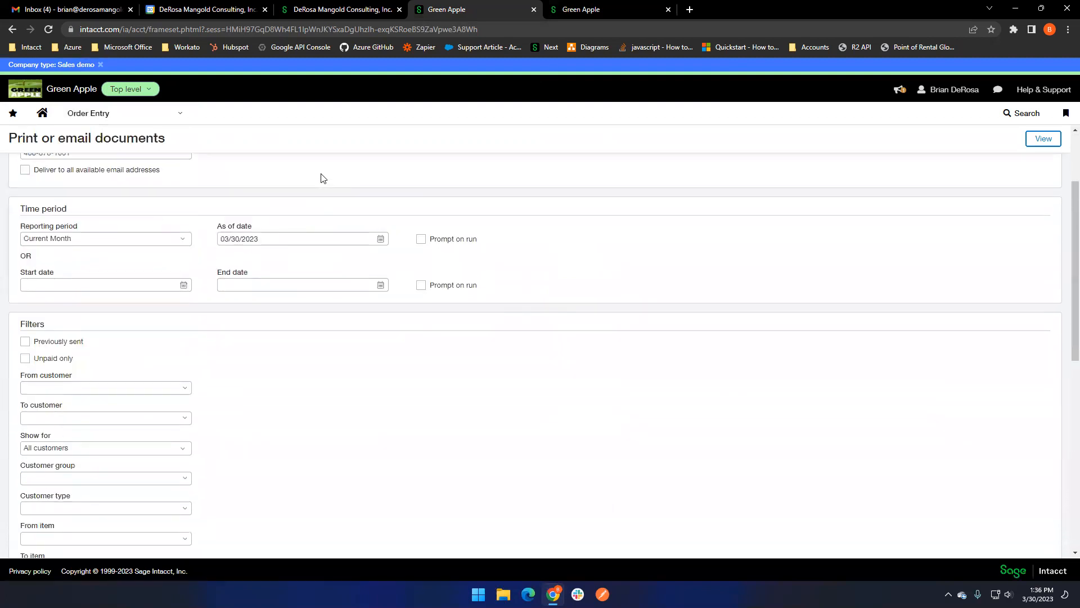
pyautogui.scroll(-1, 324, 178)
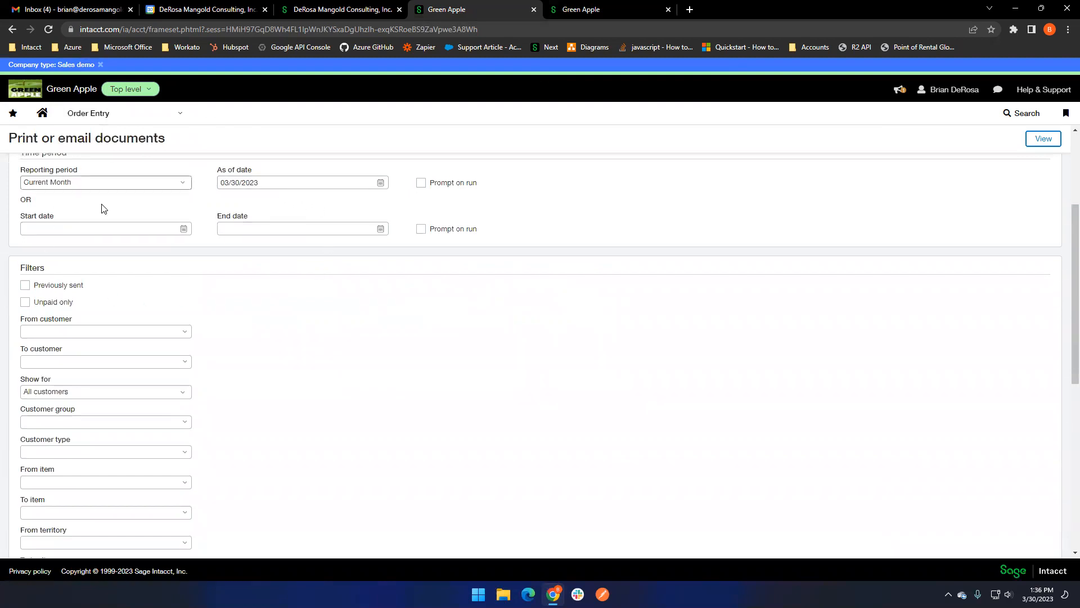
pyautogui.scroll(-3, 200, 265)
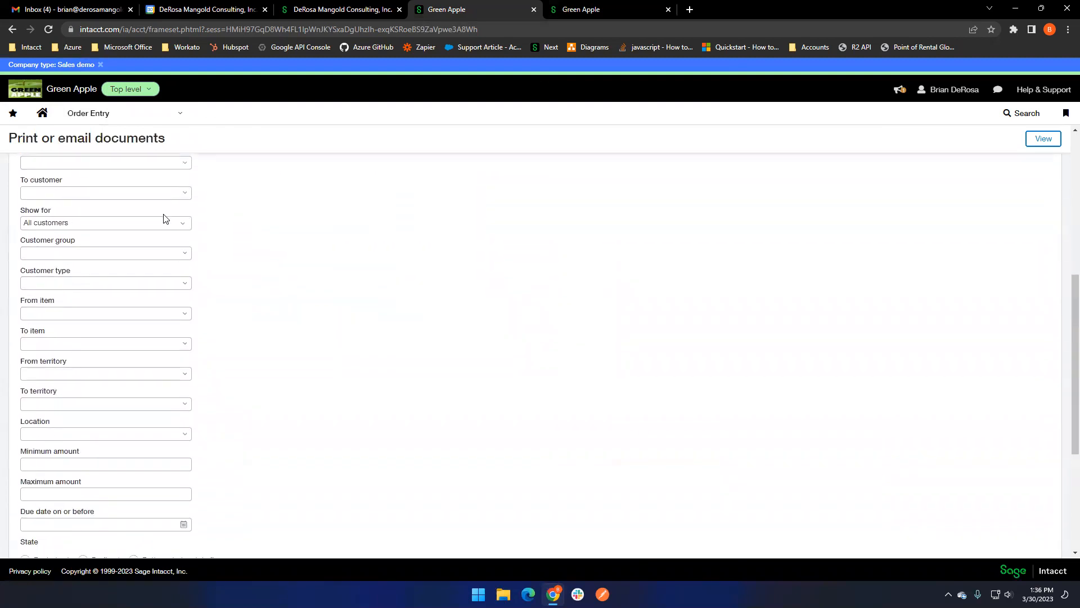
pyautogui.scroll(1, 164, 218)
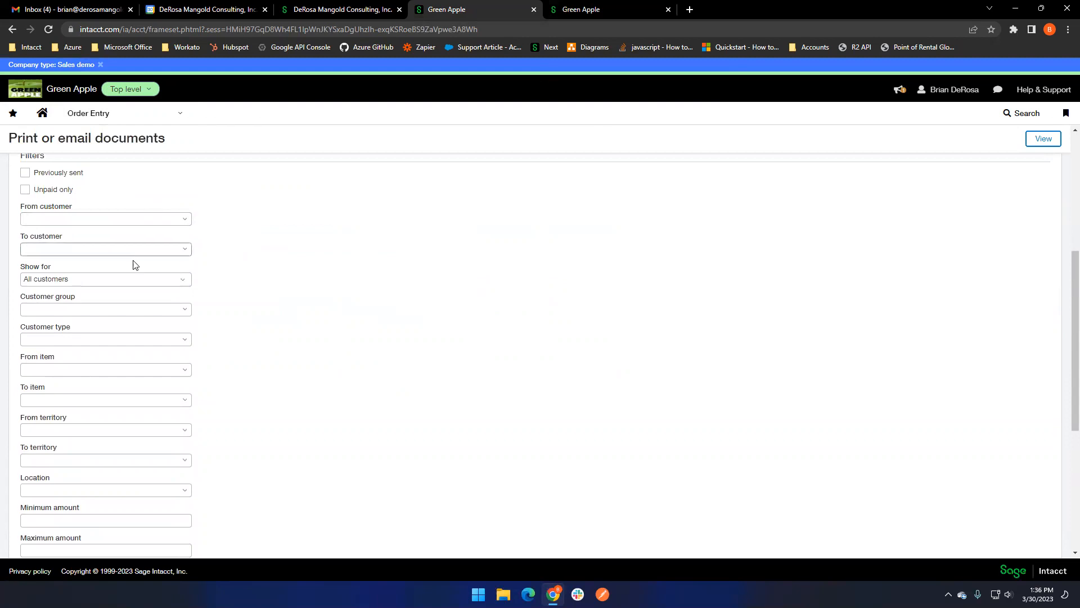
pyautogui.scroll(-3, 135, 265)
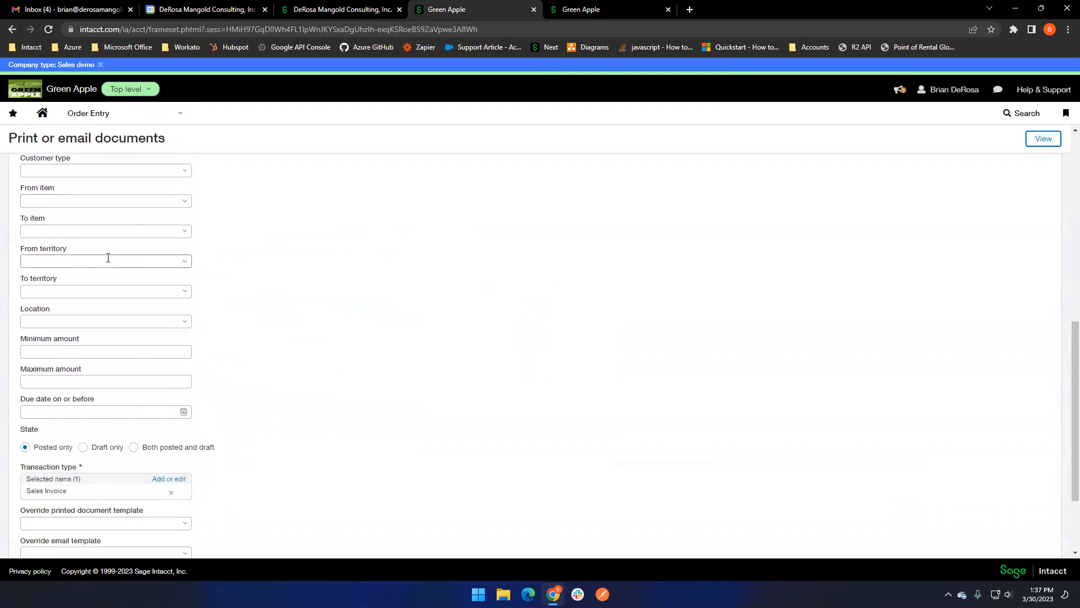
pyautogui.scroll(-2, 219, 313)
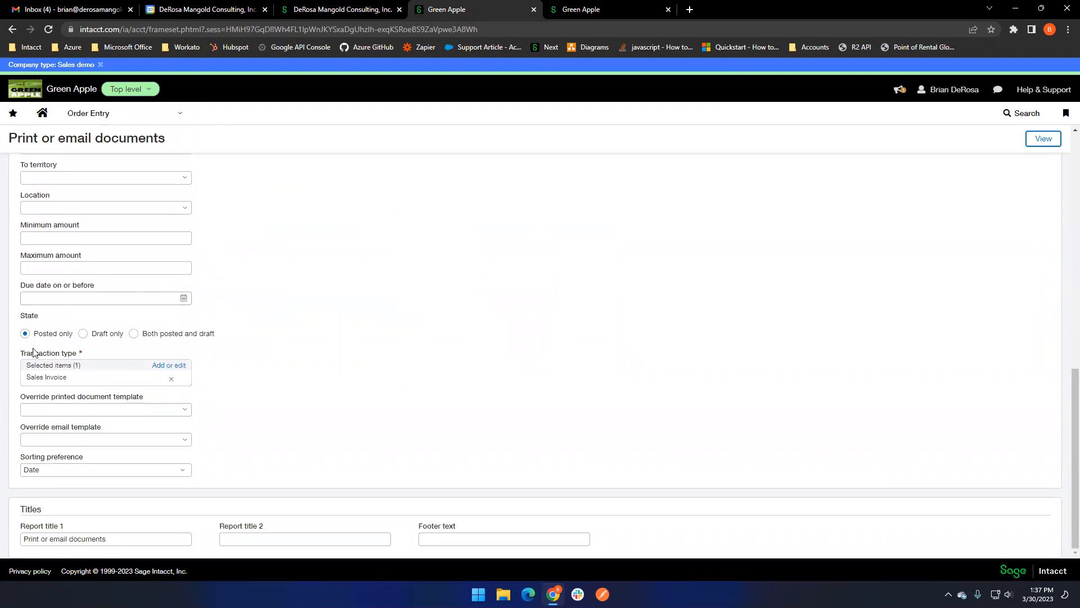
# - Review the available transaction types and the printed document templates offered as overrides, keeping Sales Invoice selected and the template override blank
pyautogui.click(168, 367)
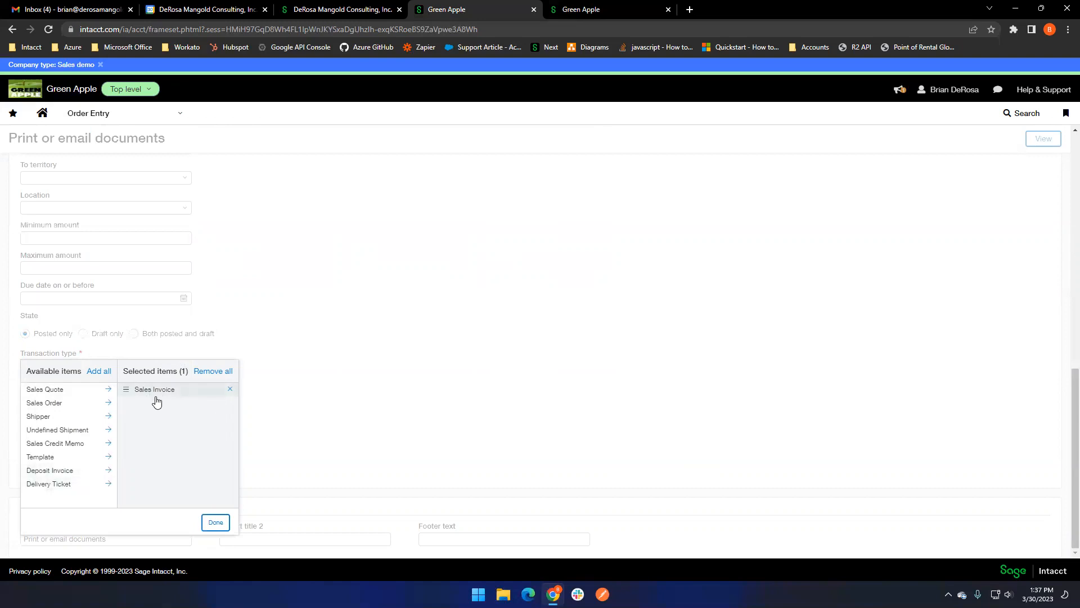
pyautogui.click(227, 521)
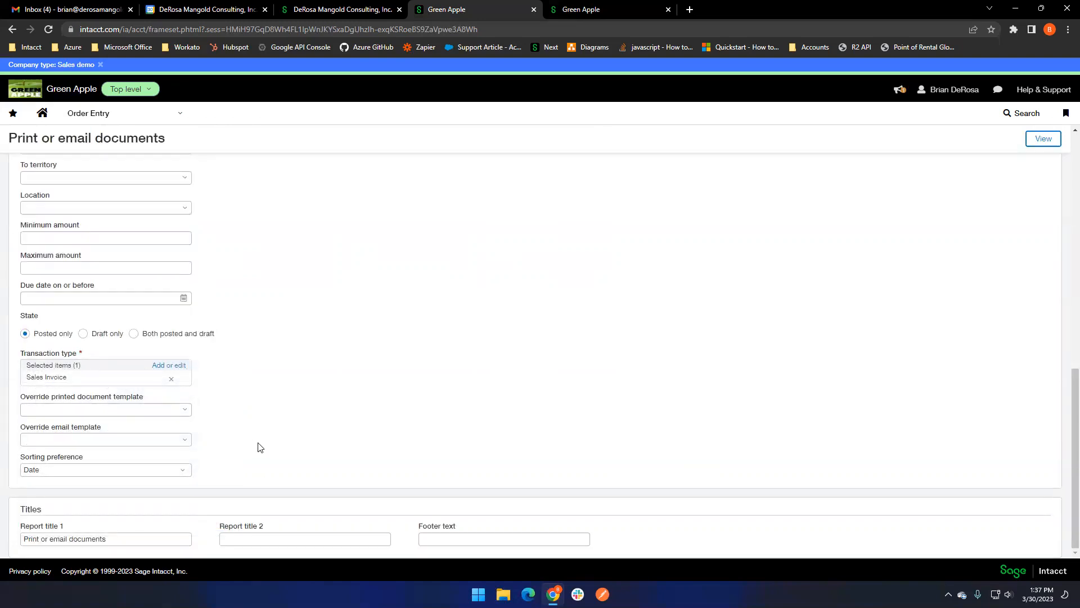
pyautogui.click(186, 413)
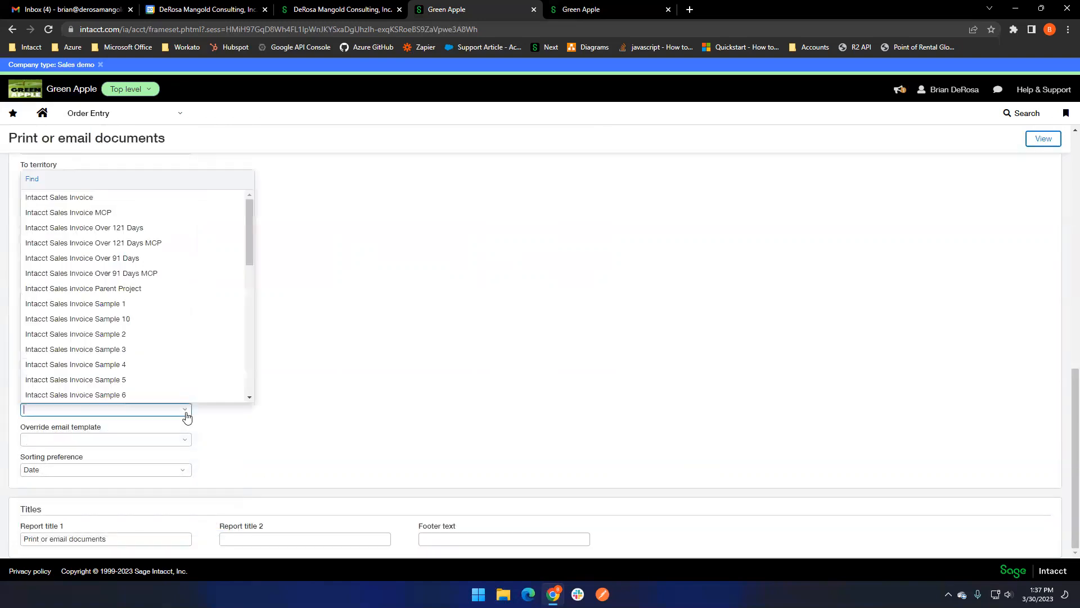
pyautogui.click(186, 415)
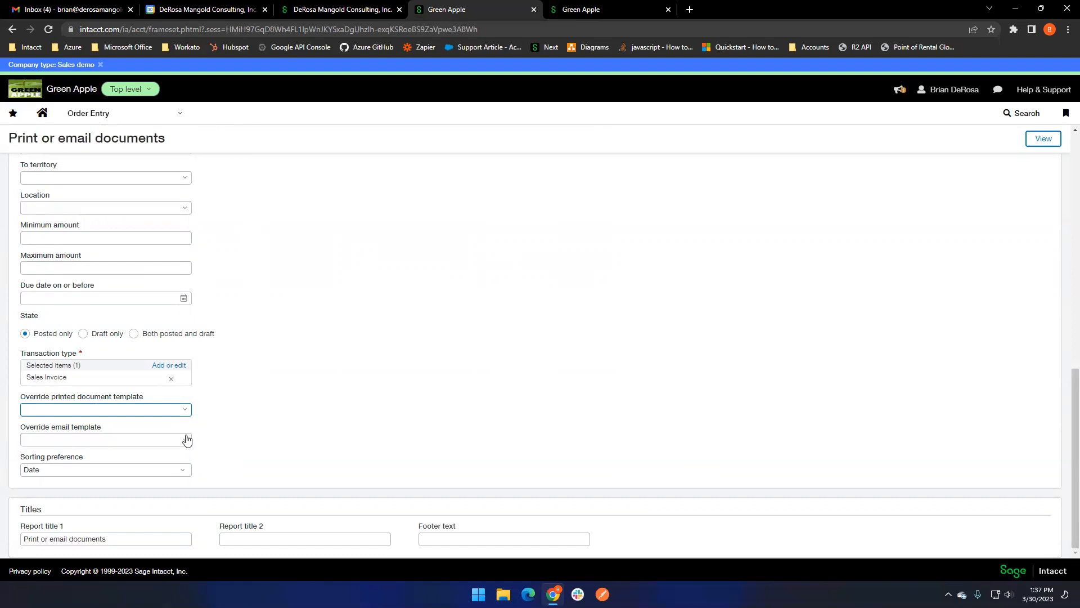
# - Set the time period from 11/30/2022 to 03/30/2023, view the matching documents, and close the report
pyautogui.scroll(10, 307, 449)
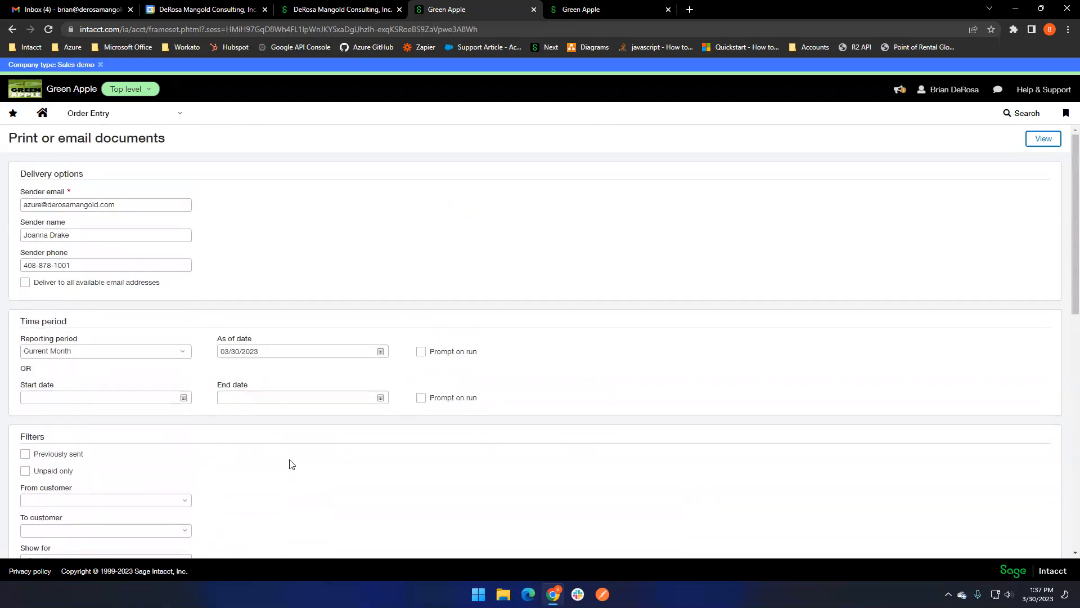
pyautogui.click(184, 397)
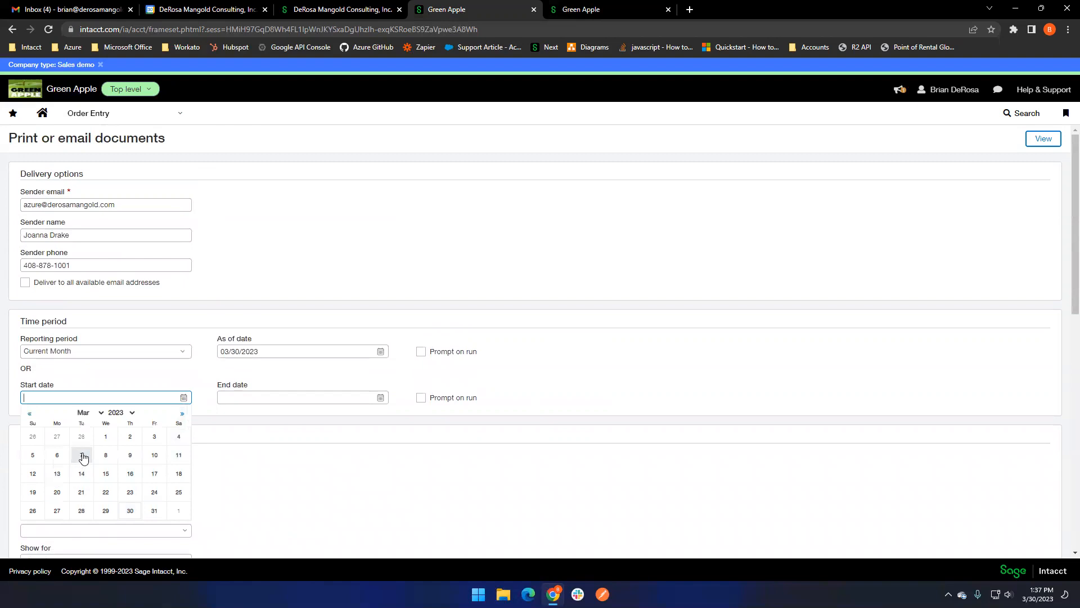
pyautogui.click(29, 414)
pyautogui.click(29, 414)
pyautogui.click(29, 413)
pyautogui.click(29, 413)
pyautogui.click(106, 511)
pyautogui.click(382, 400)
pyautogui.click(327, 511)
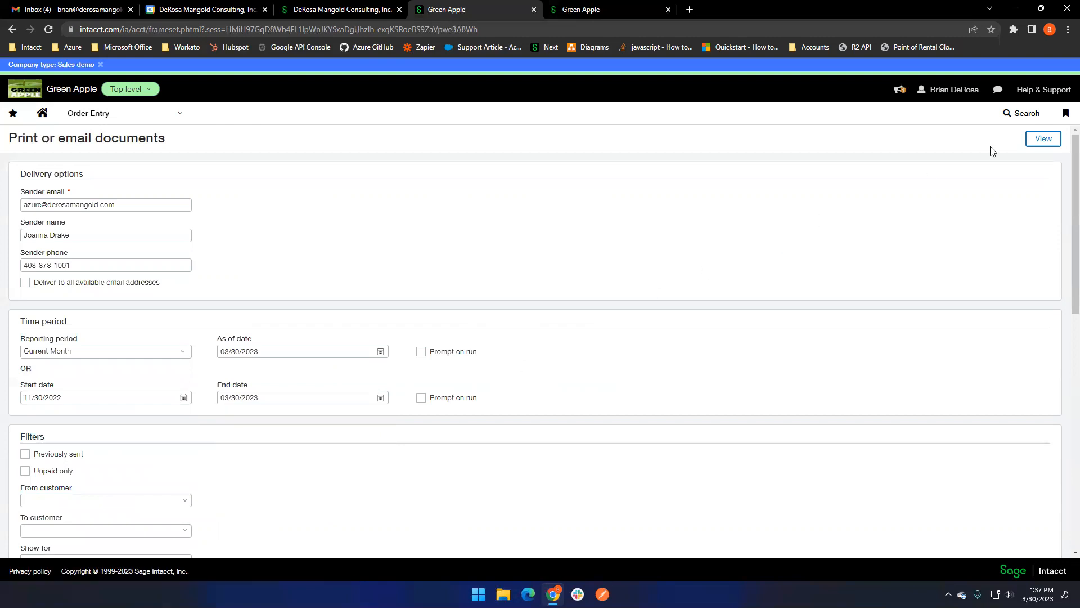
pyautogui.click(1044, 138)
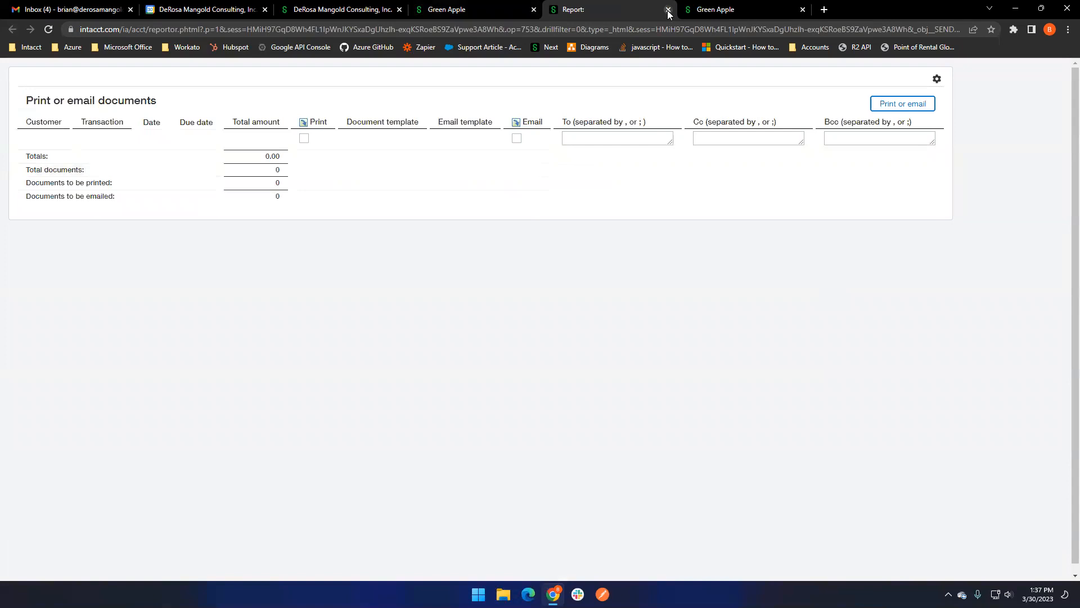
pyautogui.click(668, 10)
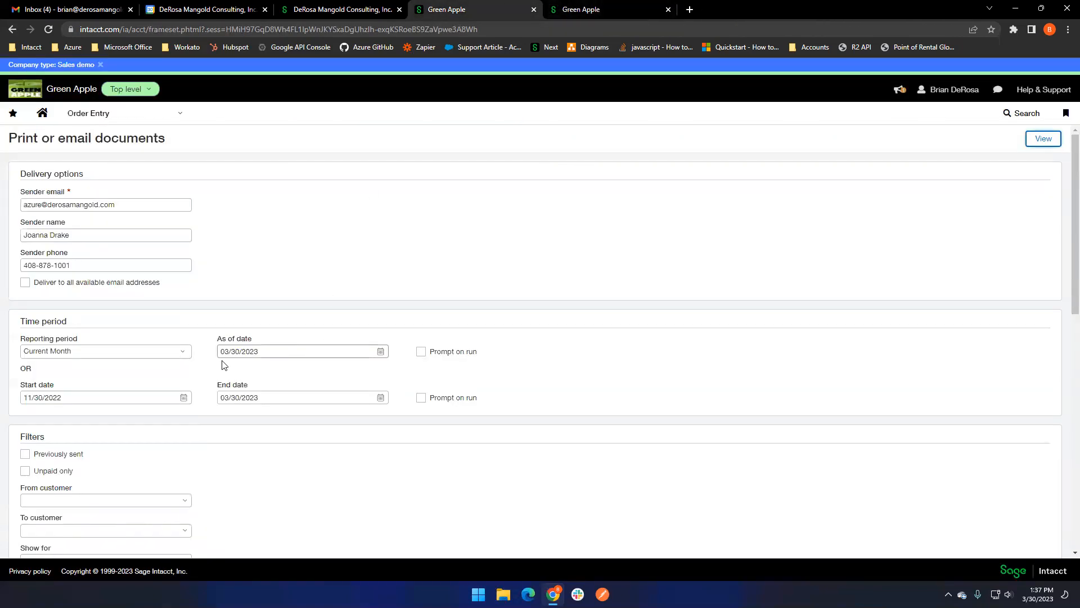
# - Set the start date to 01/01/2020 and view the sales invoices available to print or email
pyautogui.click(183, 397)
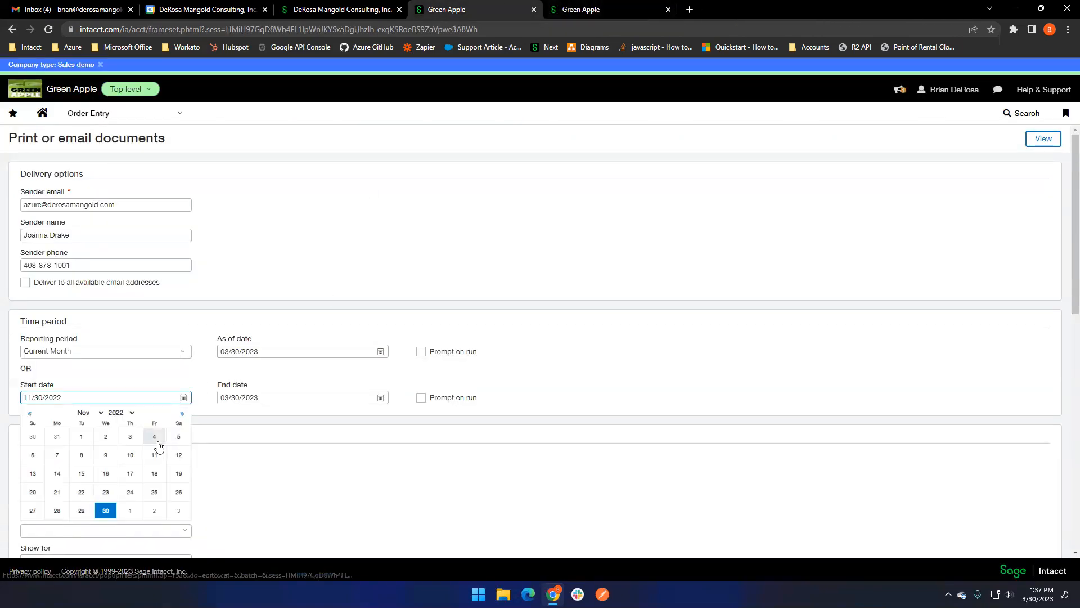
pyautogui.click(91, 413)
pyautogui.click(95, 426)
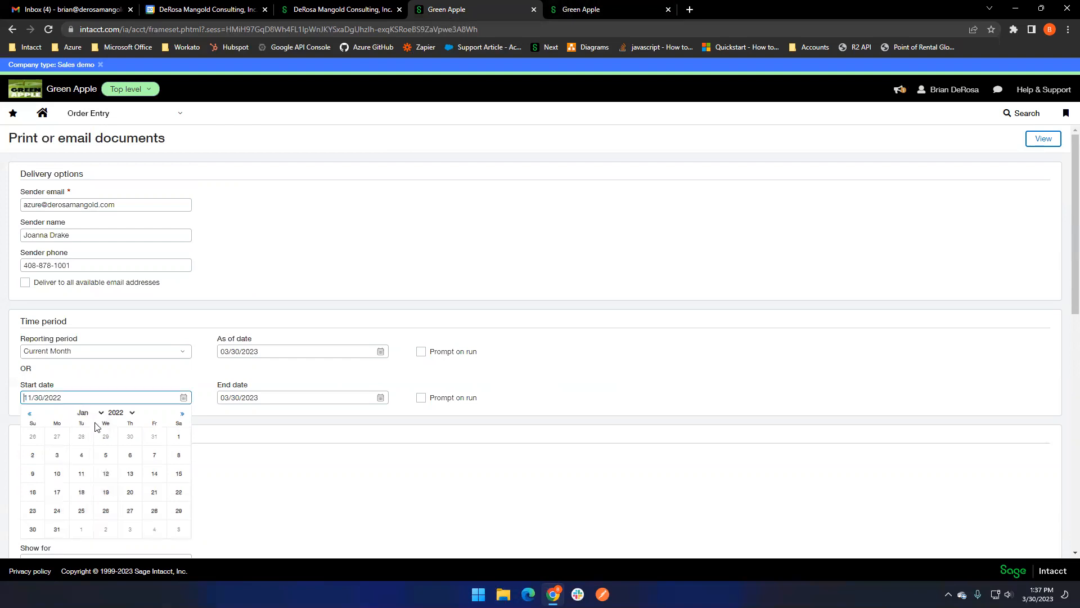
pyautogui.click(131, 413)
pyautogui.click(130, 453)
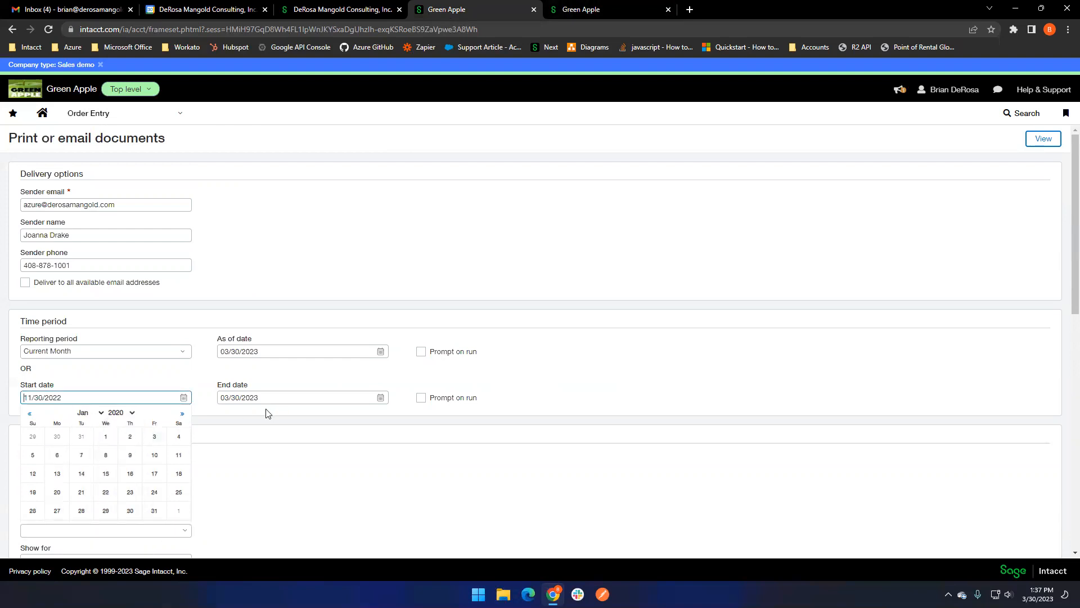
pyautogui.click(105, 436)
pyautogui.click(1042, 139)
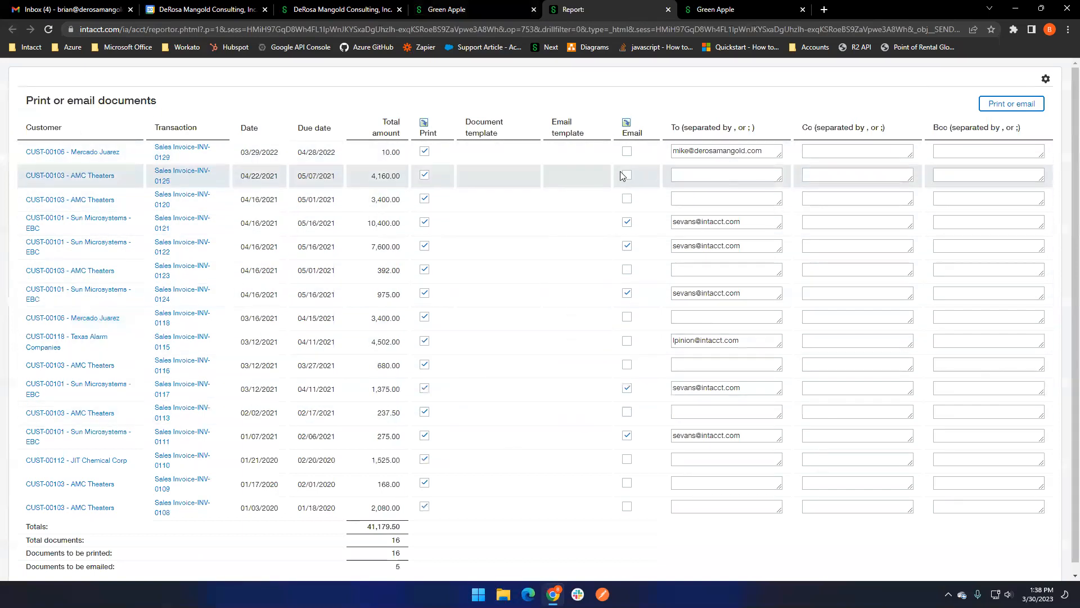
# - Examine the email recipient fields of the first two AMC Theaters invoices in the list
pyautogui.click(713, 174)
pyautogui.click(656, 172)
pyautogui.click(701, 194)
pyautogui.click(663, 198)
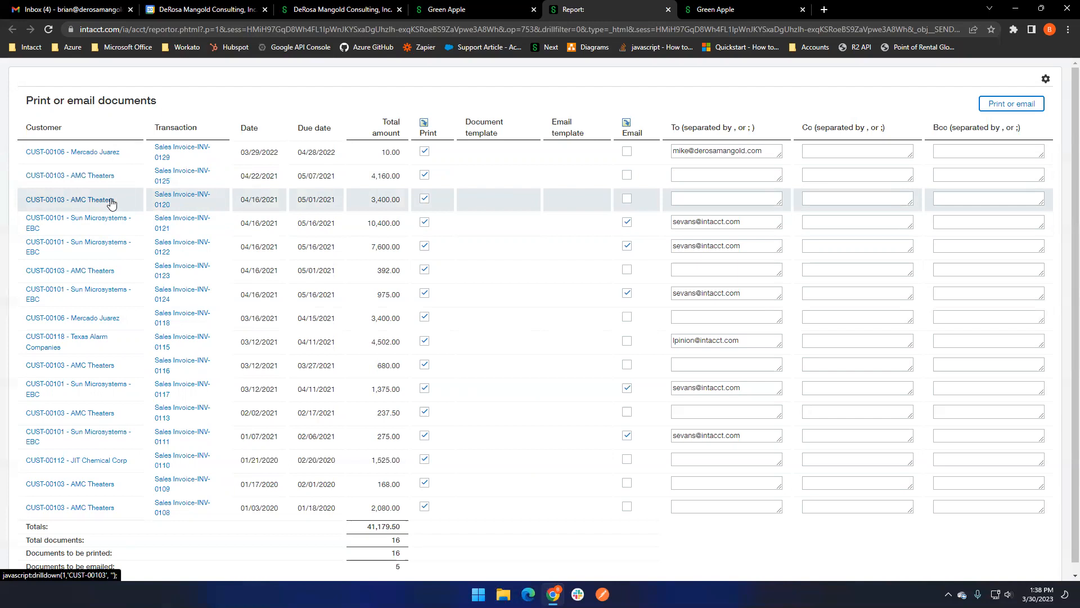
# - Toggle printing and emailing for all listed documents, ending with every document set to email only
pyautogui.click(425, 124)
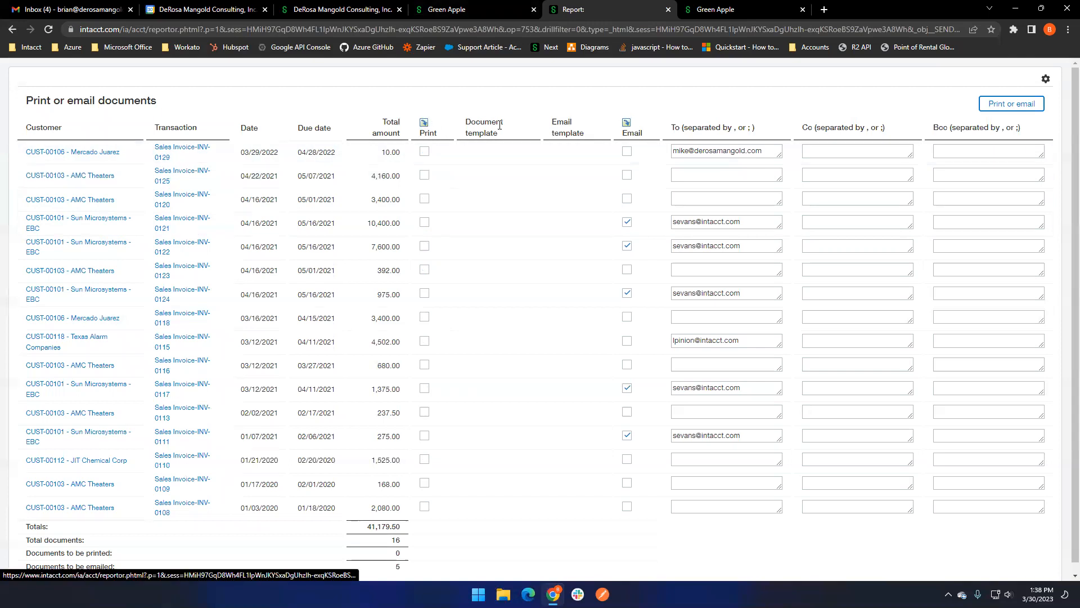
pyautogui.click(627, 123)
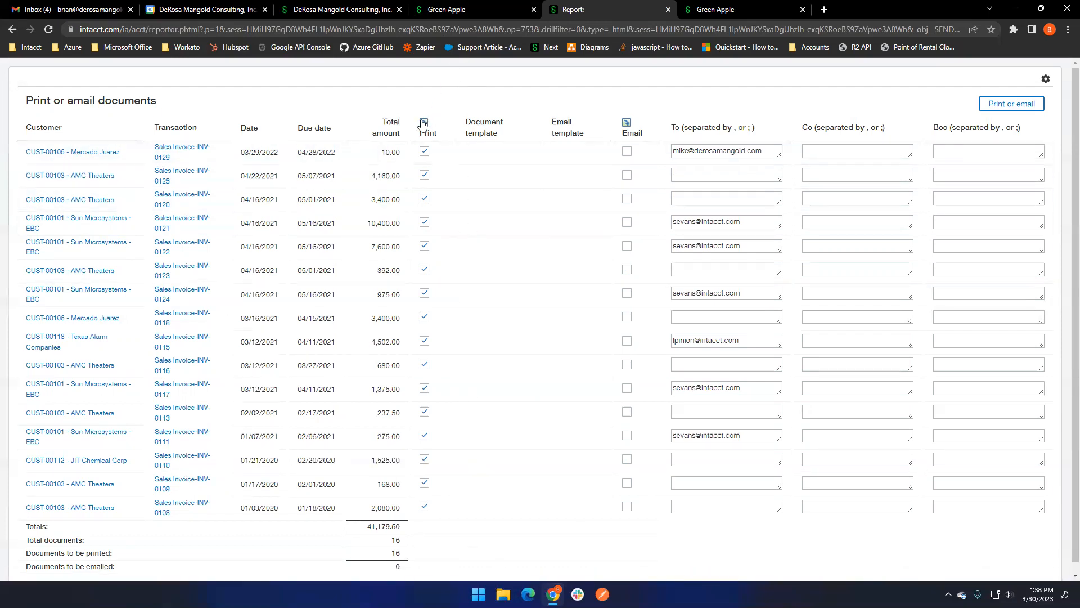
pyautogui.click(425, 124)
pyautogui.click(627, 124)
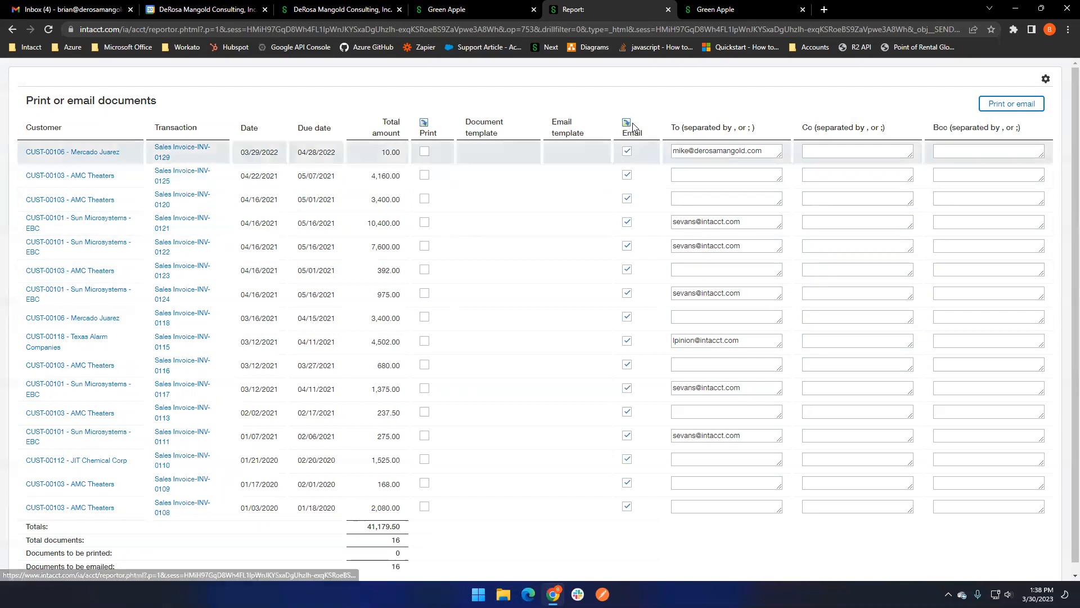
# - Exclude one AMC Theaters, two Sun Microsystems and the Texas Alarm Companies invoices from emailing, and clear the email selection for all documents
pyautogui.click(627, 175)
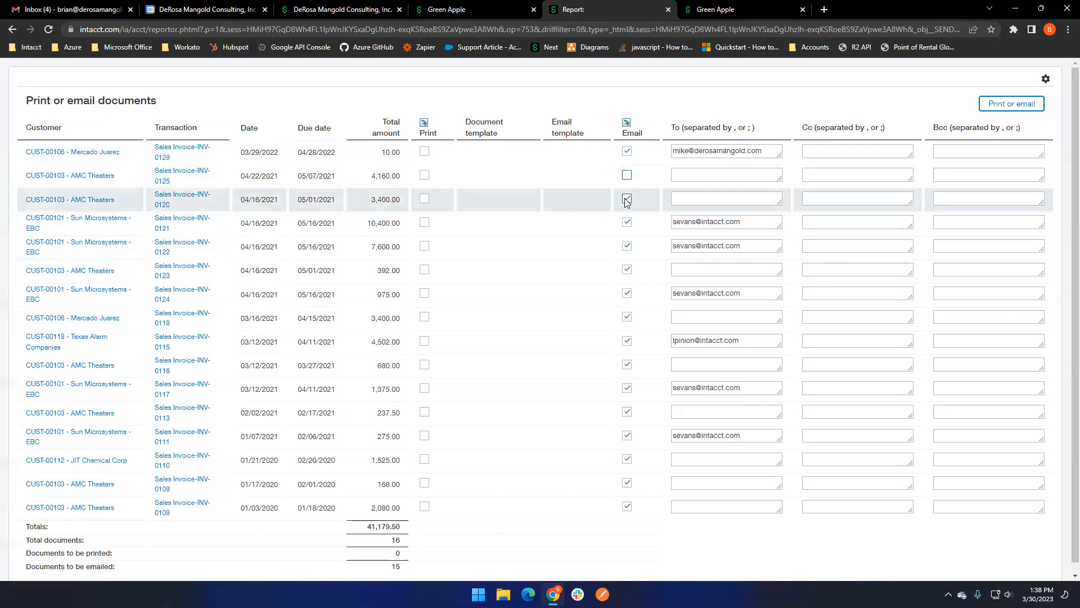
pyautogui.click(627, 223)
pyautogui.click(627, 294)
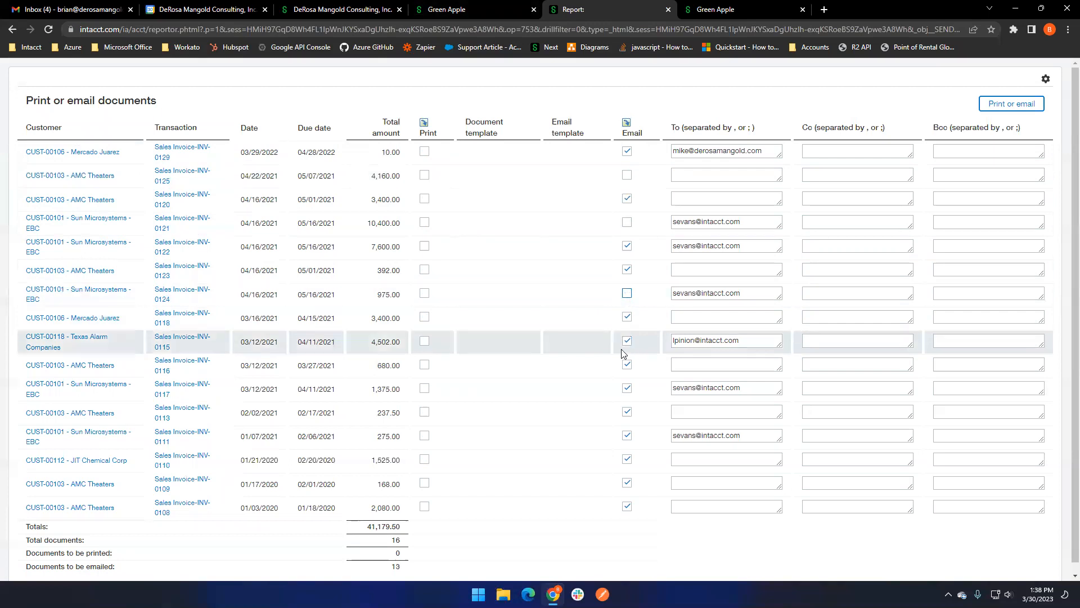
pyautogui.click(627, 341)
pyautogui.click(627, 122)
# - Print the Mercado Juarez 10.00 invoice and the AMC Theaters 3,400.00 invoice, check both PDF pages, and close the PDF and delivery report
pyautogui.click(425, 151)
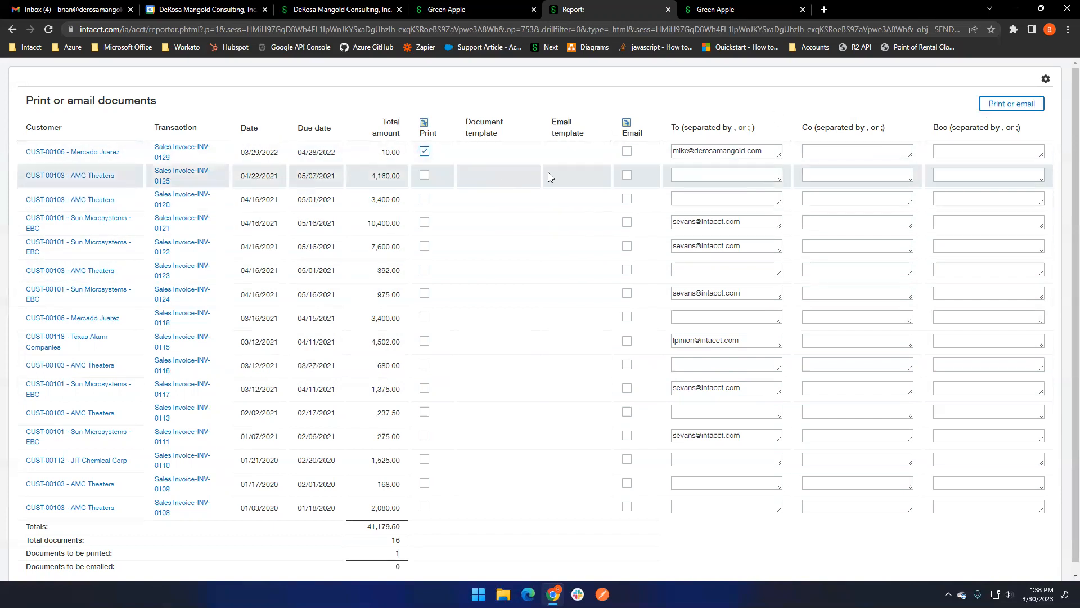
pyautogui.click(995, 110)
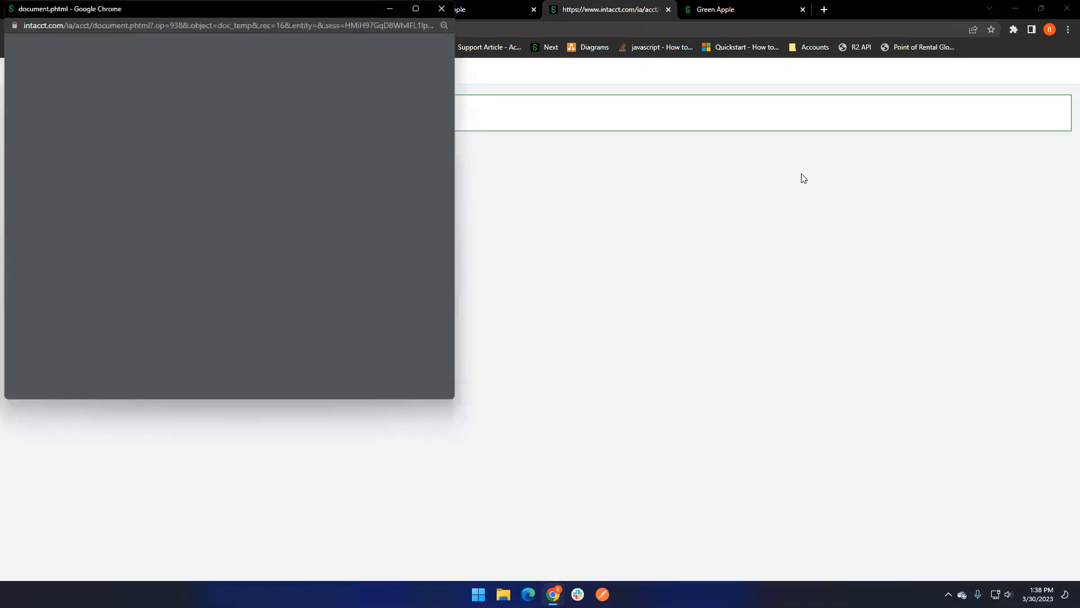
pyautogui.click(109, 213)
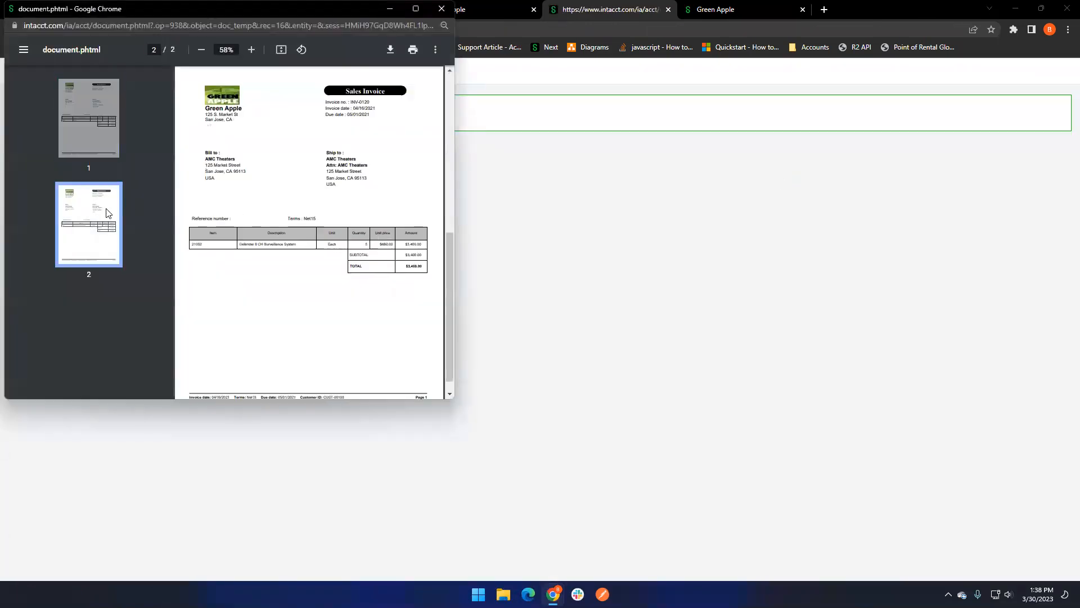
pyautogui.click(99, 132)
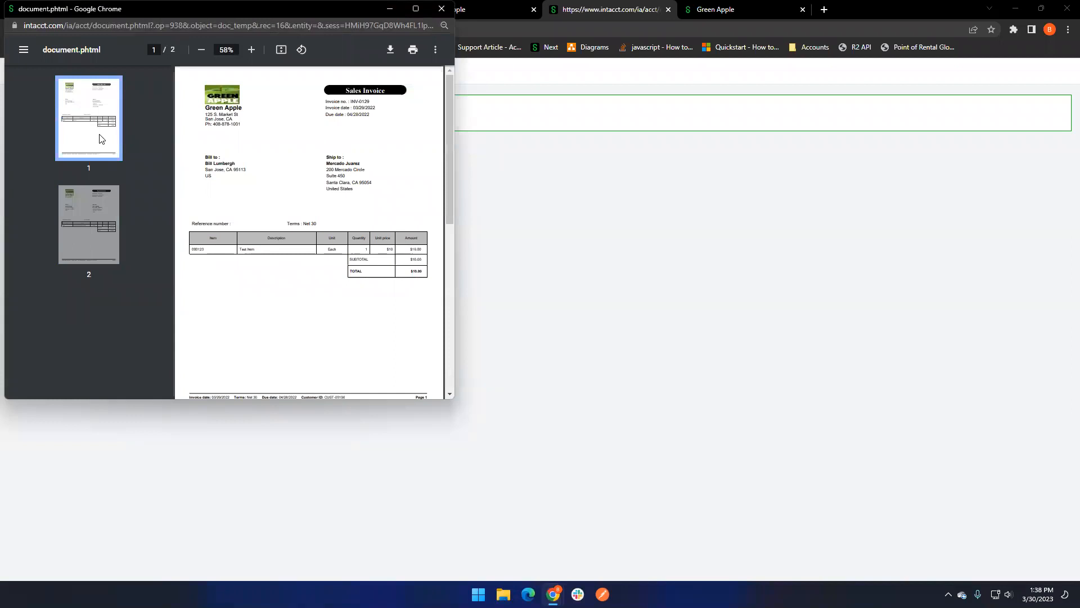
pyautogui.click(89, 186)
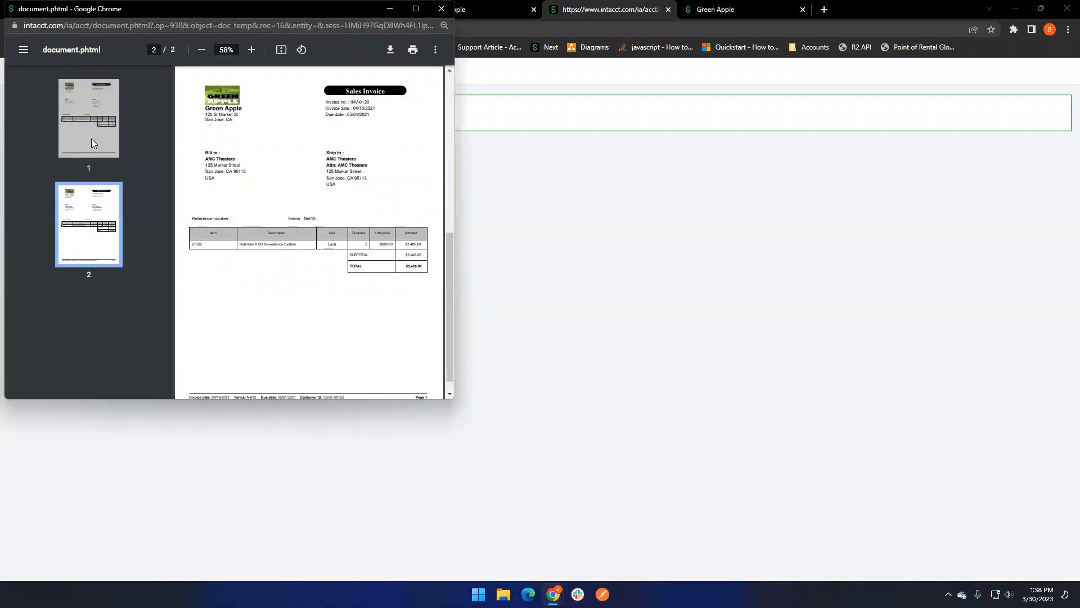
pyautogui.click(92, 139)
pyautogui.click(93, 213)
pyautogui.click(90, 145)
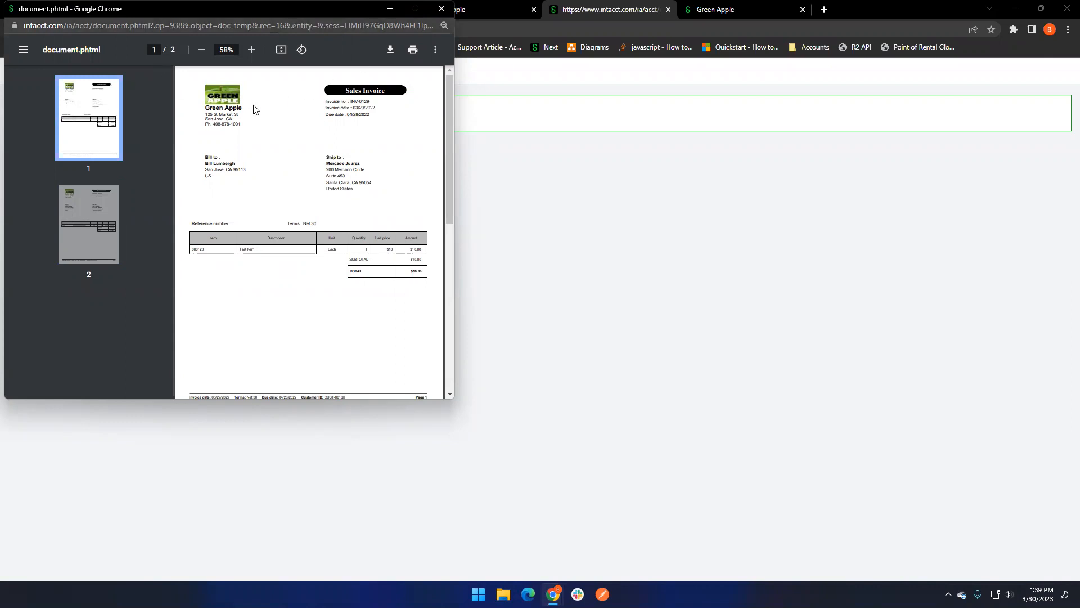
pyautogui.click(442, 10)
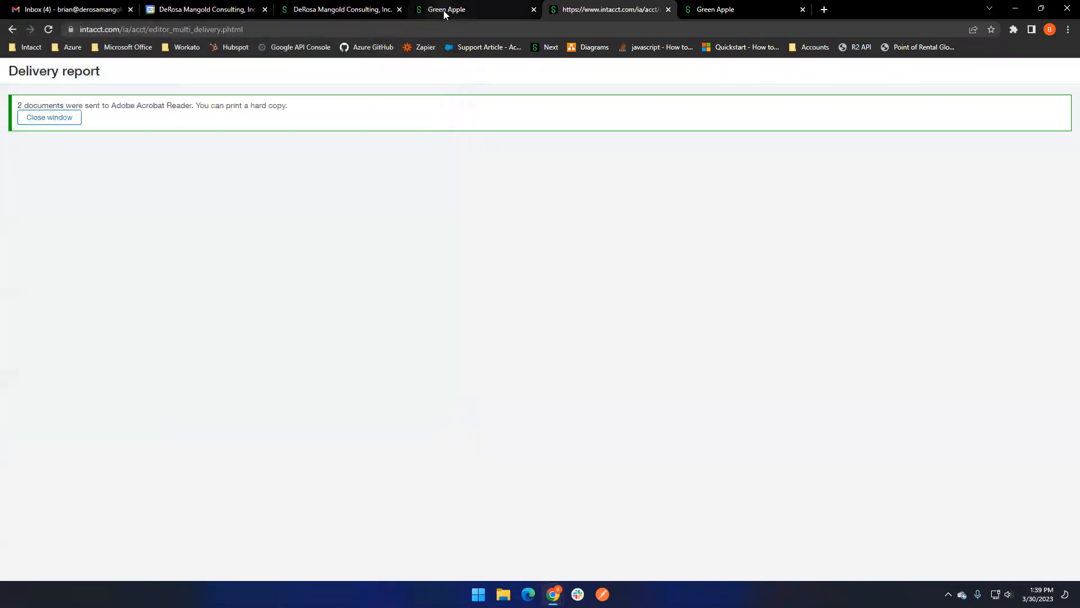
pyautogui.click(669, 10)
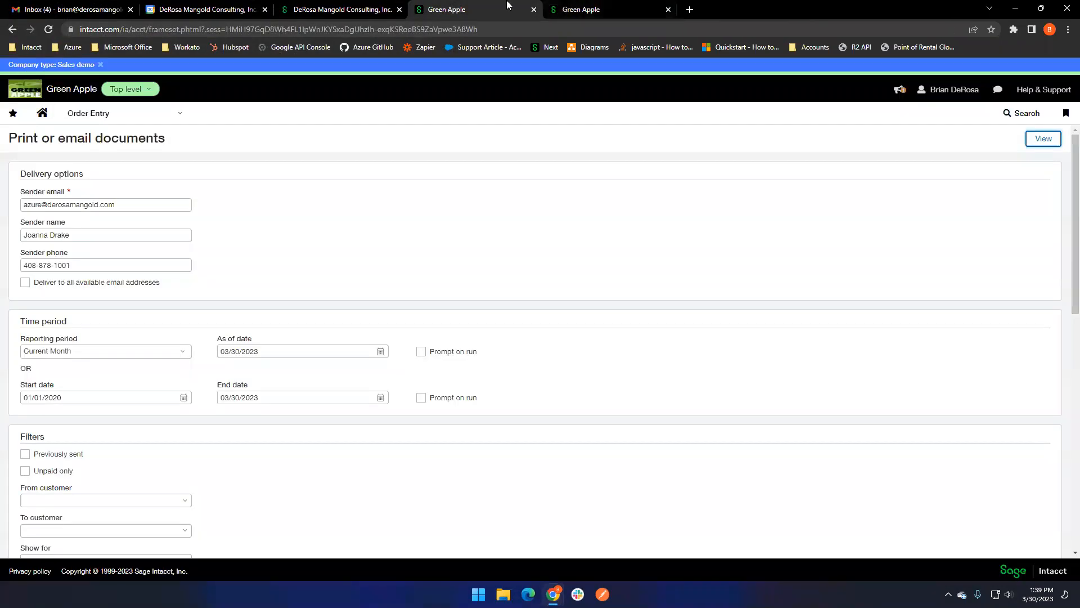
# - Open the Order Entry navigation options
pyautogui.click(147, 115)
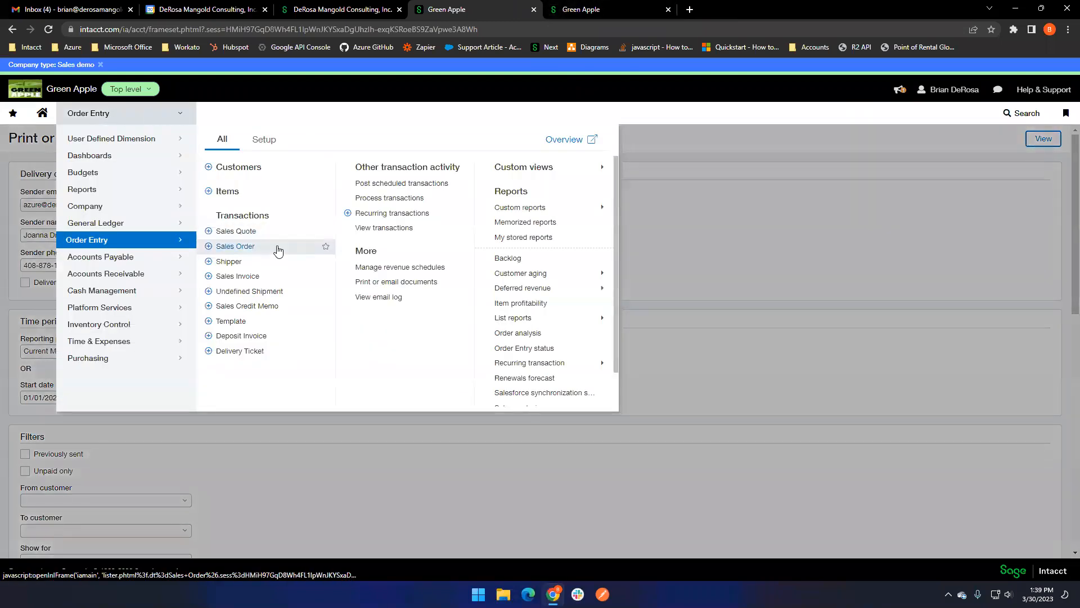